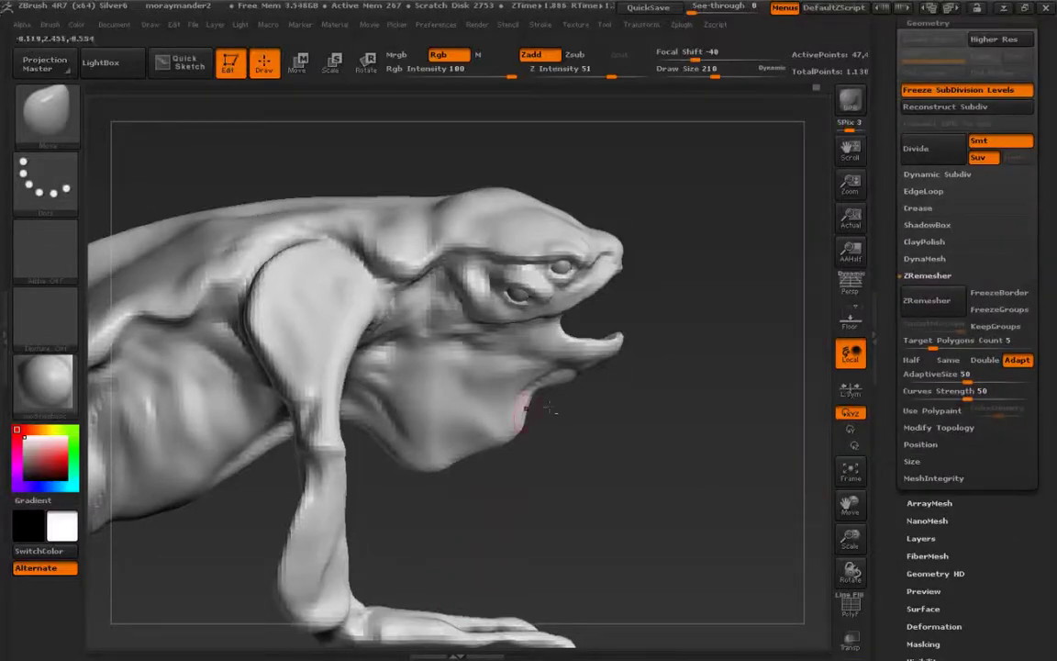
- Display the wireframe and ZRemesh the creature with Target Polygons Count 5 and Adapt on
{"action": "mouse_move", "coordinate": [524, 320]}
{"action": "right_mouse_down", "text": "alt"}
{"action": "mouse_move", "coordinate": [453, 362]}
{"action": "mouse_move", "coordinate": [457, 355]}
{"action": "right_mouse_up", "text": "alt"}
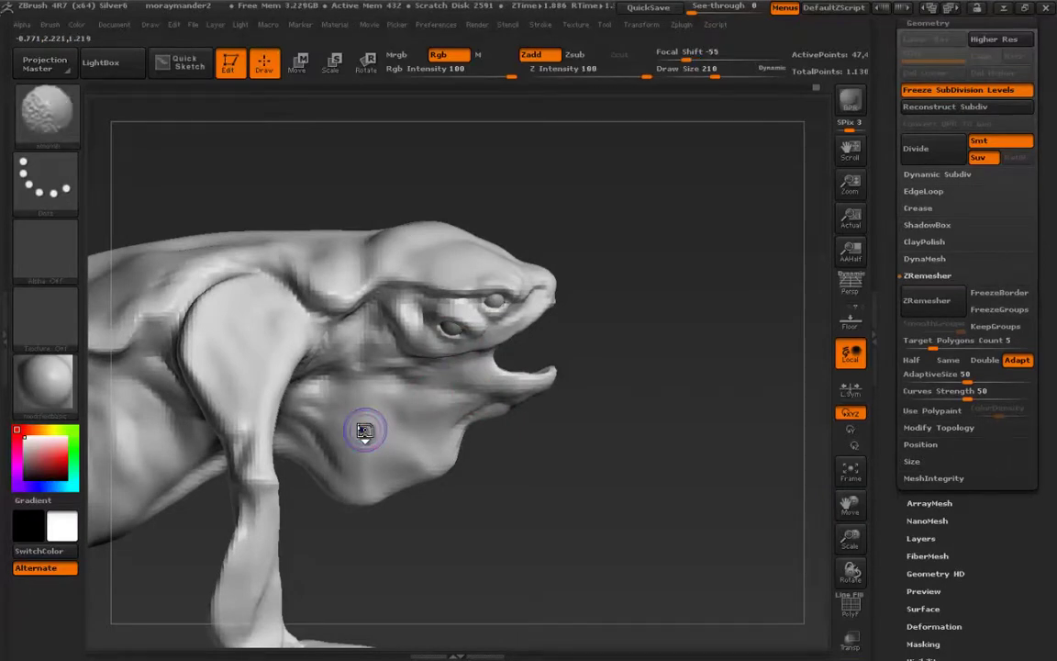
{"action": "key", "text": "shift+f"}
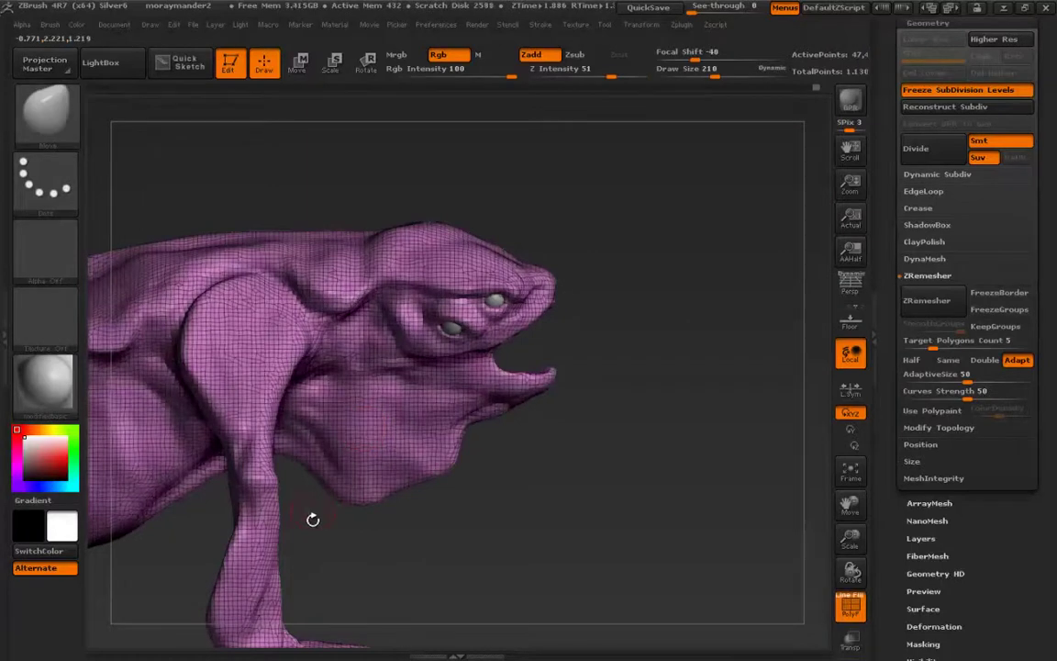
{"action": "left_click_drag", "start_coordinate": [318, 520], "coordinate": [351, 516], "text": "alt"}
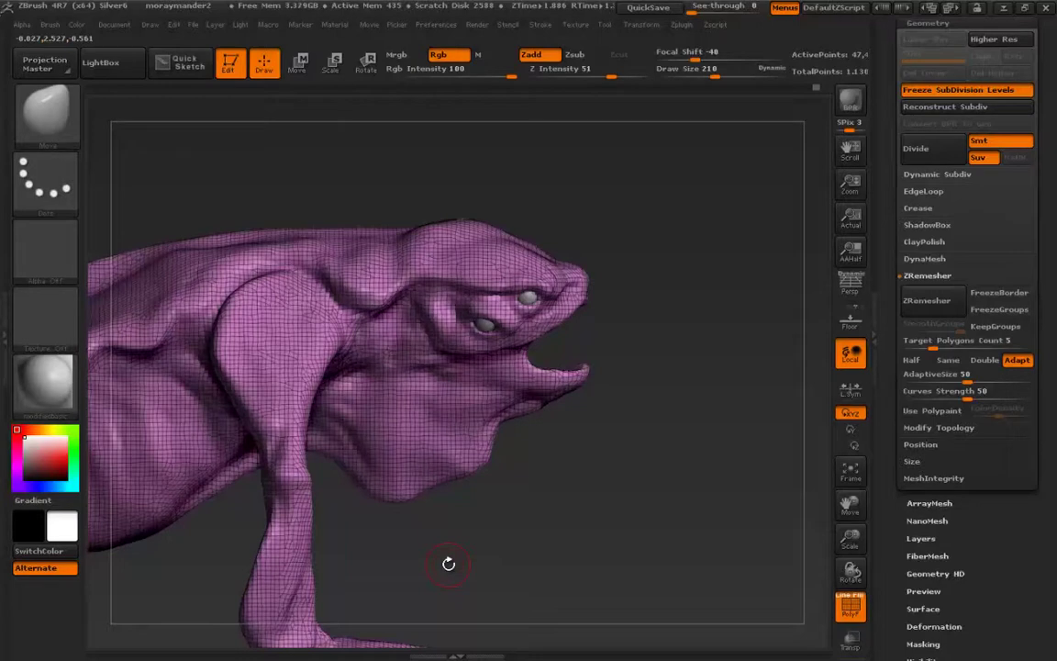
{"action": "left_click", "coordinate": [926, 300]}
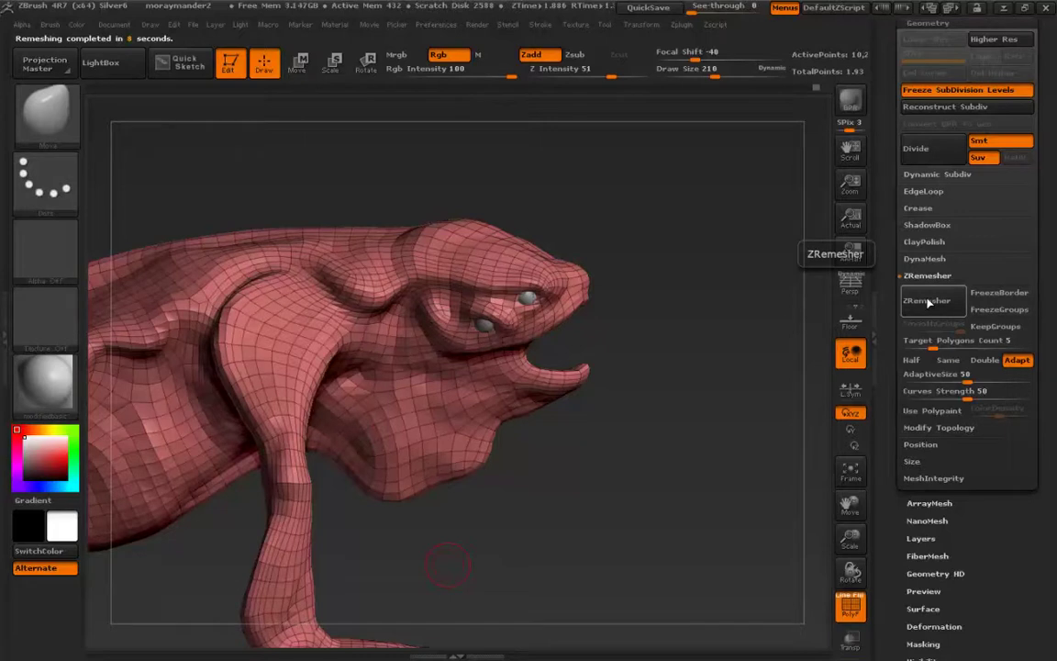
{"action": "left_click_drag", "start_coordinate": [143, 489], "coordinate": [539, 508]}
{"action": "left_click_drag", "start_coordinate": [466, 503], "coordinate": [345, 391], "text": "alt"}
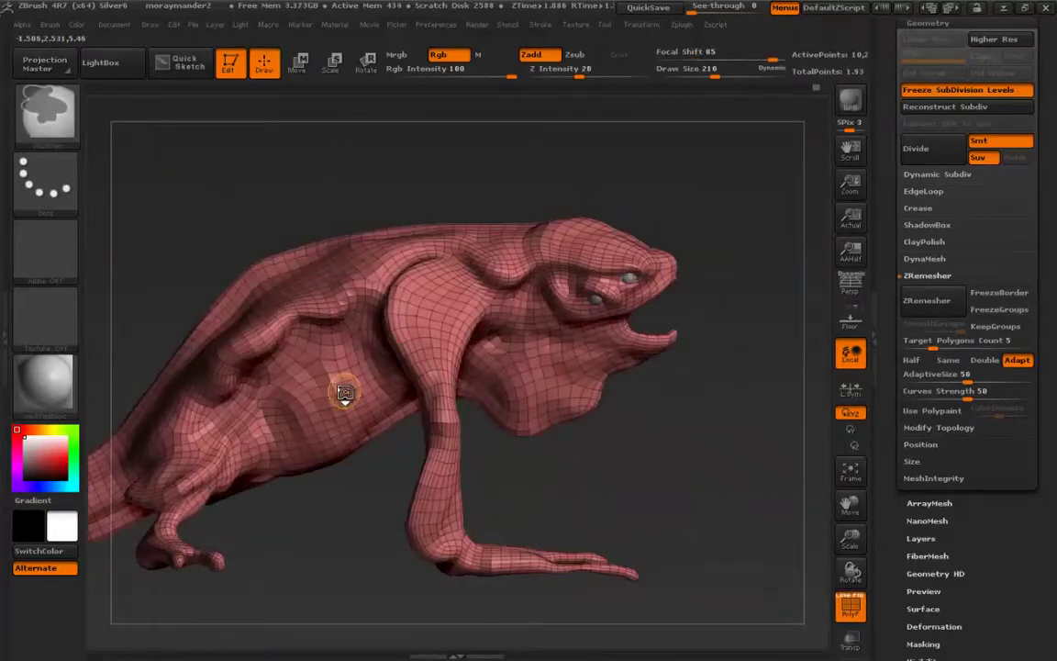
{"action": "key", "text": "ctrl+d"}
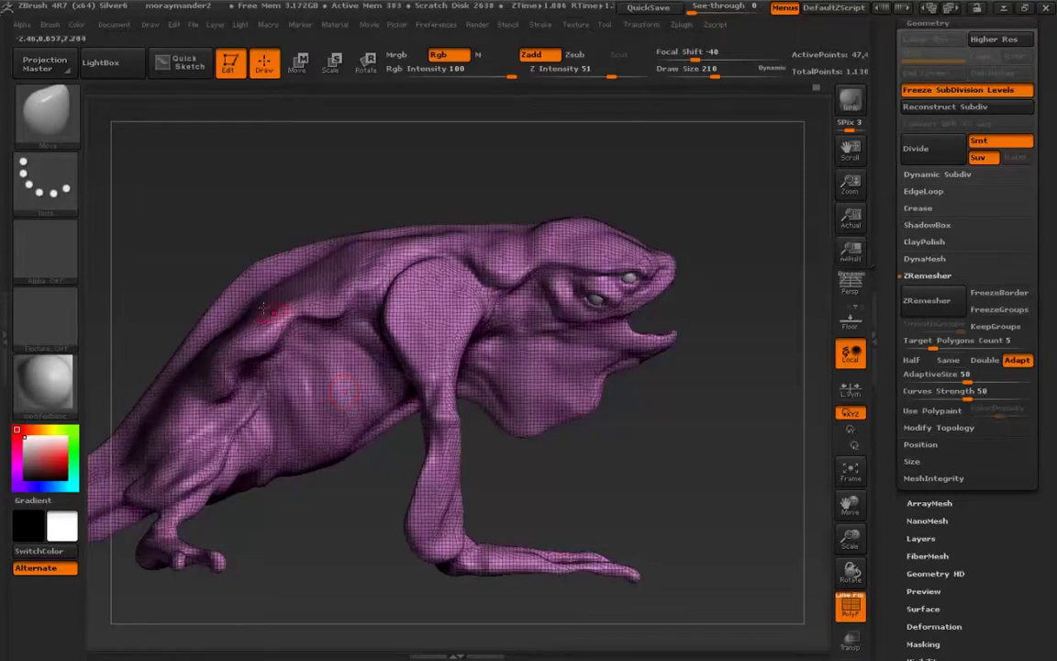
- Hide the creature's wireframe and activate the Move brush
{"action": "right_click_drag", "start_coordinate": [267, 312], "coordinate": [385, 412]}
{"action": "mouse_move", "coordinate": [92, 270]}
{"action": "left_mouse_down"}
{"action": "mouse_move", "coordinate": [212, 278]}
{"action": "mouse_move", "coordinate": [266, 368]}
{"action": "mouse_move", "coordinate": [303, 385]}
{"action": "left_mouse_up"}
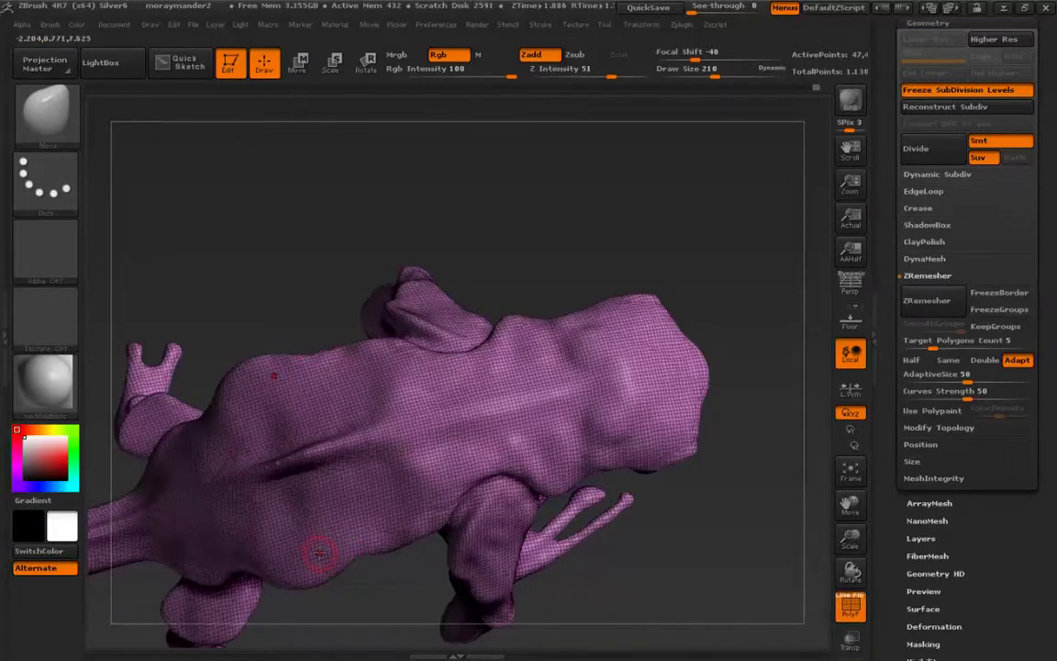
{"action": "right_click_drag", "start_coordinate": [319, 553], "coordinate": [327, 403]}
{"action": "right_click_drag", "start_coordinate": [326, 587], "coordinate": [329, 319], "text": "alt"}
{"action": "left_click_drag", "start_coordinate": [329, 319], "coordinate": [352, 385]}
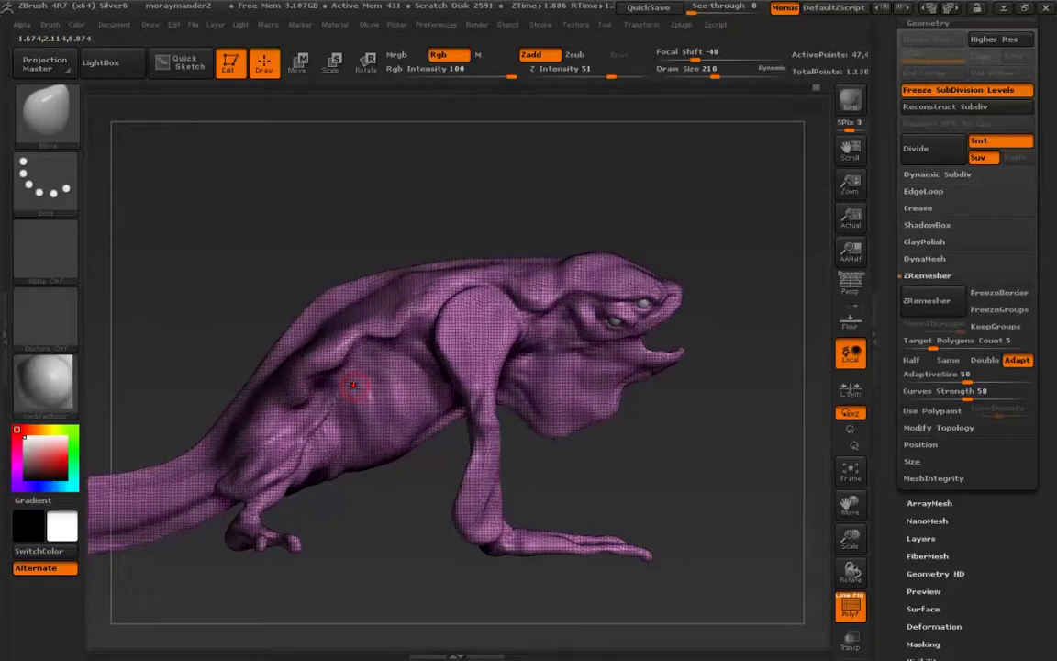
{"action": "left_click", "coordinate": [931, 340]}
{"action": "key", "text": "Return"}
{"action": "key", "text": "shift"}
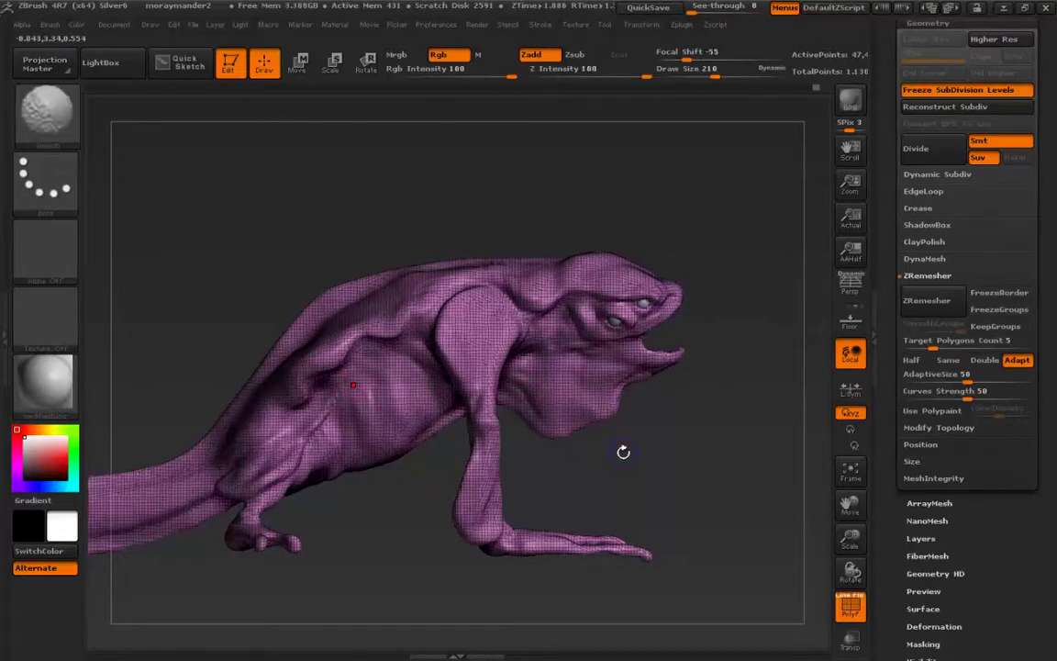
{"action": "key", "text": "shift+f"}
{"action": "key", "text": "b"}
{"action": "key", "text": "m"}
{"action": "key", "text": "v"}
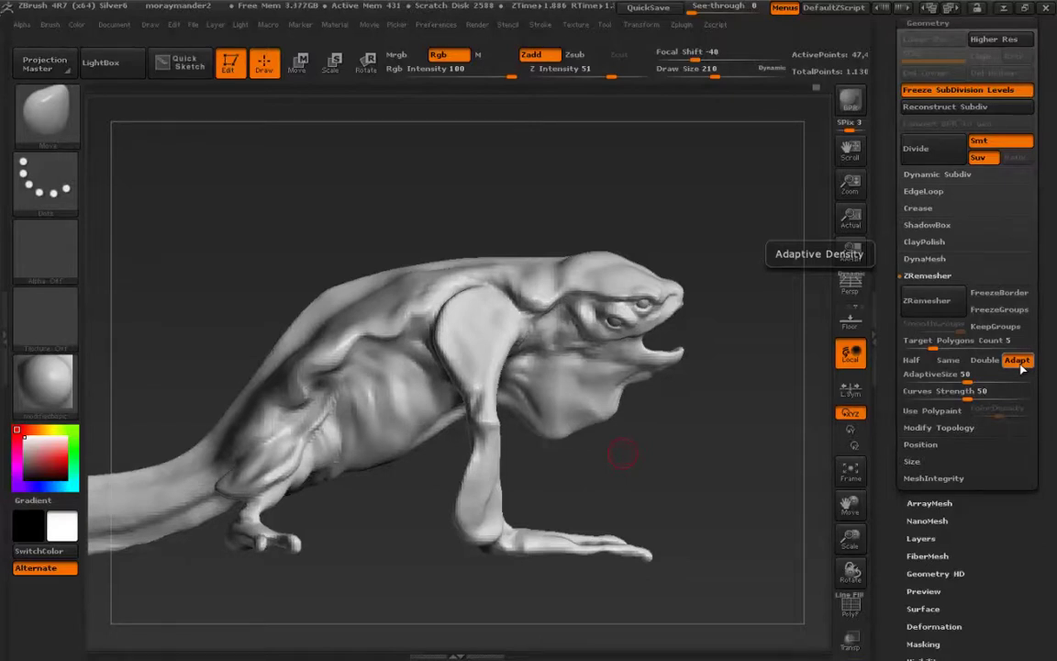
- Enable Use Polypaint for ZRemesher and fill the creature with white
{"action": "left_click", "coordinate": [1020, 365]}
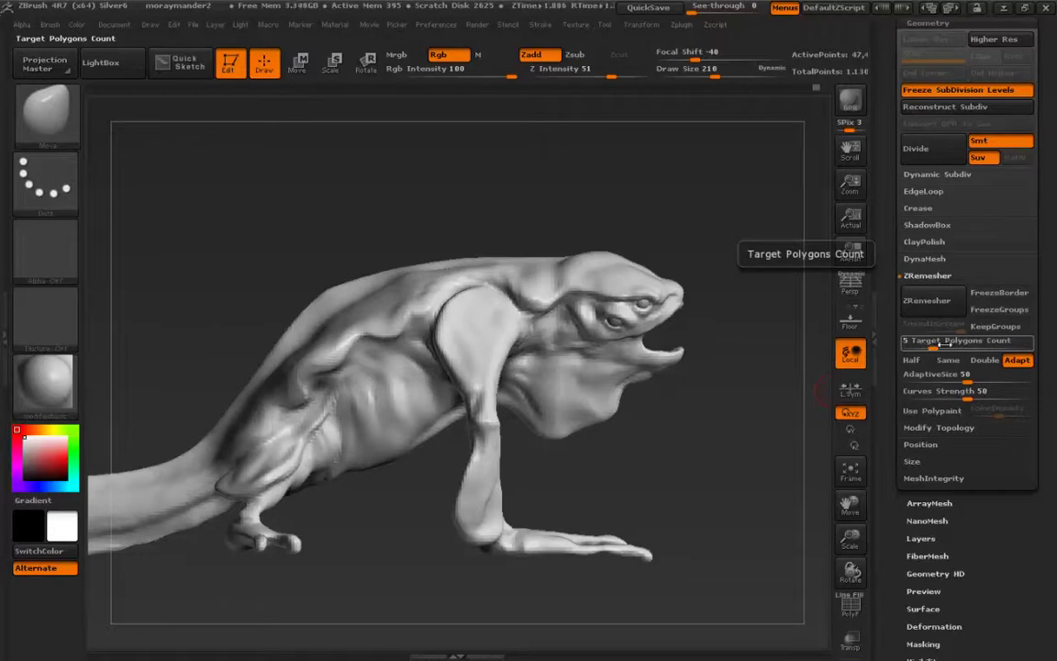
{"action": "left_click", "coordinate": [925, 414]}
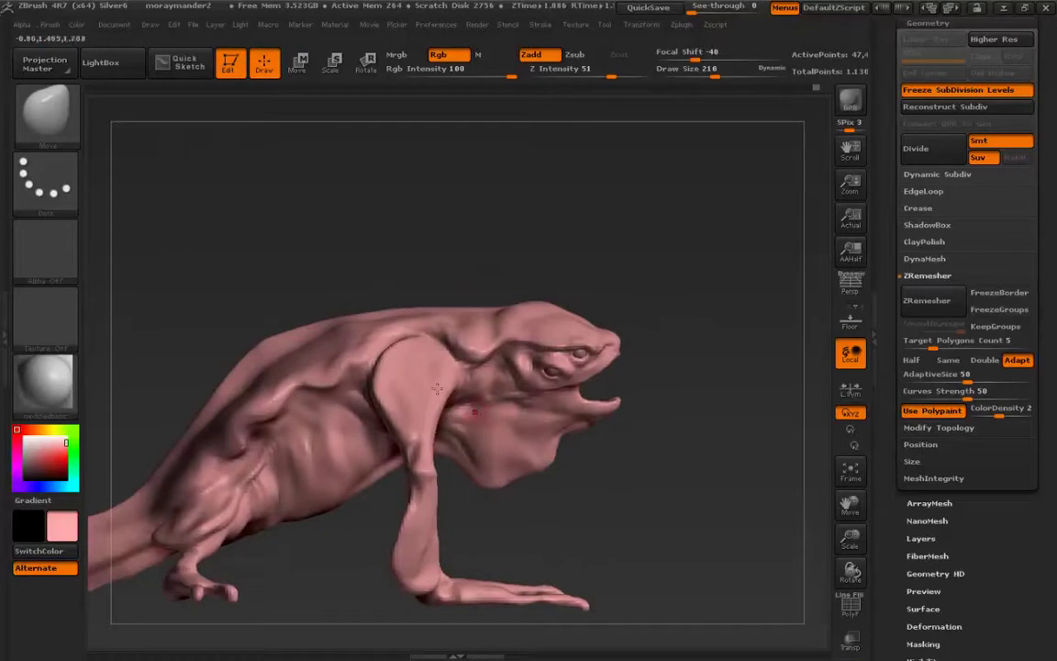
{"action": "right_click_drag", "start_coordinate": [340, 424], "coordinate": [456, 352], "text": "alt"}
{"action": "right_click_drag", "start_coordinate": [412, 322], "coordinate": [378, 367]}
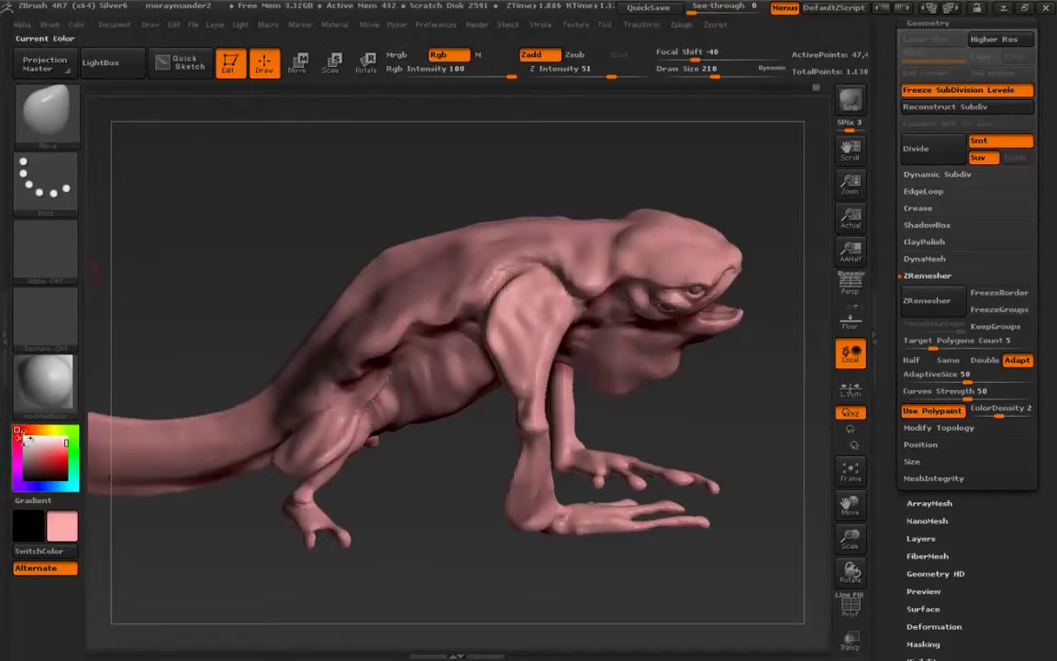
{"action": "left_click", "coordinate": [24, 437]}
{"action": "left_click", "coordinate": [77, 24]}
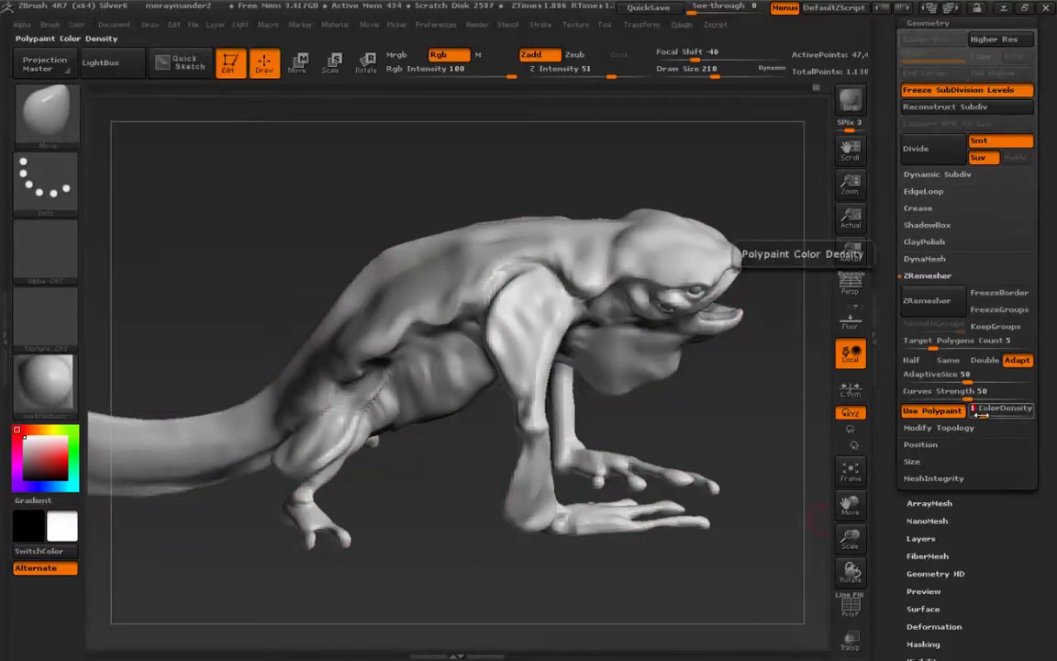
- Set the polypaint ColorDensity to 2 and look over the creature's head and front hands
{"action": "left_click_drag", "start_coordinate": [981, 415], "coordinate": [999, 415]}
{"action": "left_click_drag", "start_coordinate": [697, 413], "coordinate": [605, 327]}
{"action": "right_click_drag", "start_coordinate": [564, 276], "coordinate": [401, 327], "text": "alt"}
{"action": "right_click_drag", "start_coordinate": [413, 401], "coordinate": [345, 338]}
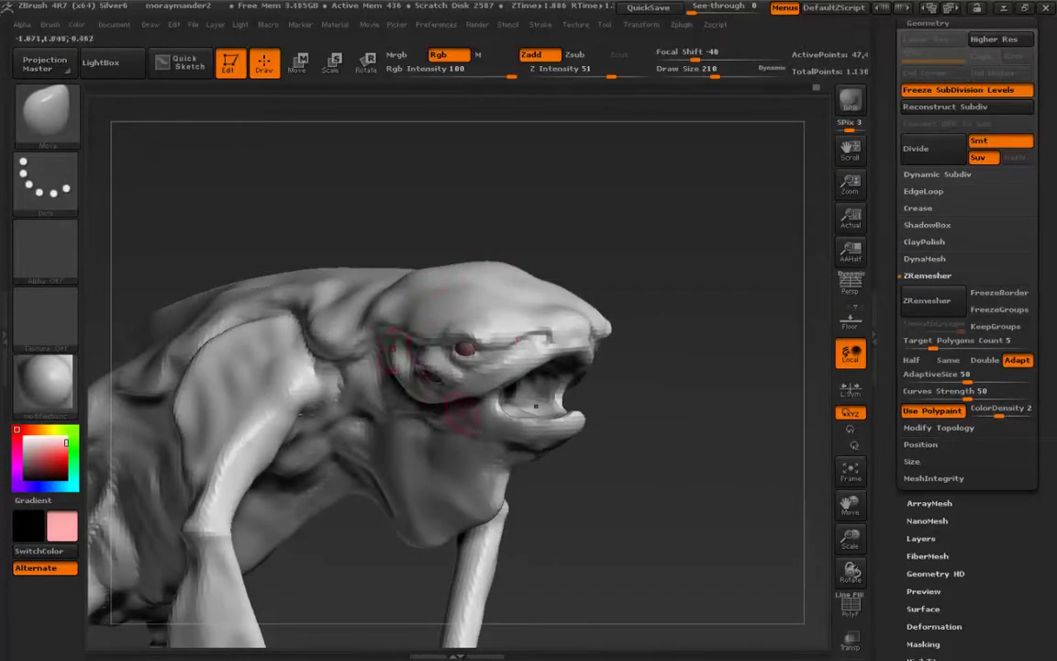
{"action": "right_click_drag", "start_coordinate": [436, 362], "coordinate": [500, 399]}
{"action": "right_click_drag", "start_coordinate": [375, 502], "coordinate": [418, 337], "text": "alt"}
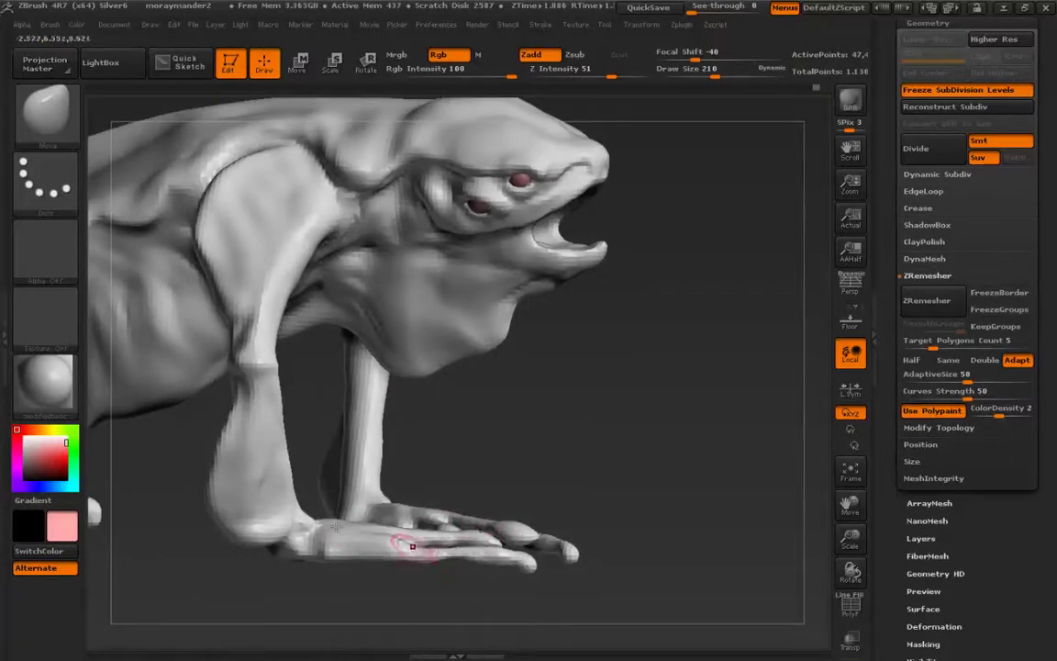
{"action": "right_click_drag", "start_coordinate": [396, 524], "coordinate": [596, 529], "text": "alt"}
{"action": "right_click_drag", "start_coordinate": [160, 524], "coordinate": [345, 556], "text": "alt"}
{"action": "left_click_drag", "start_coordinate": [442, 466], "coordinate": [240, 535]}
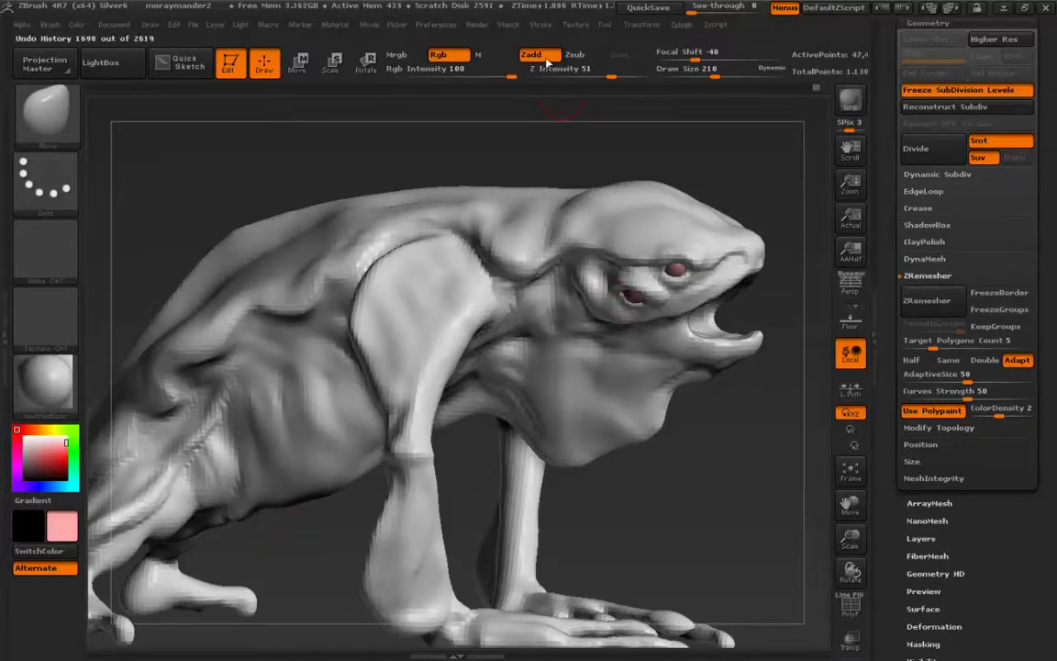
- Switch to the Standard brush with Zadd off and Rgb on so it only paints color
{"action": "key", "text": "b"}
{"action": "key", "text": "s"}
{"action": "key", "text": "t"}
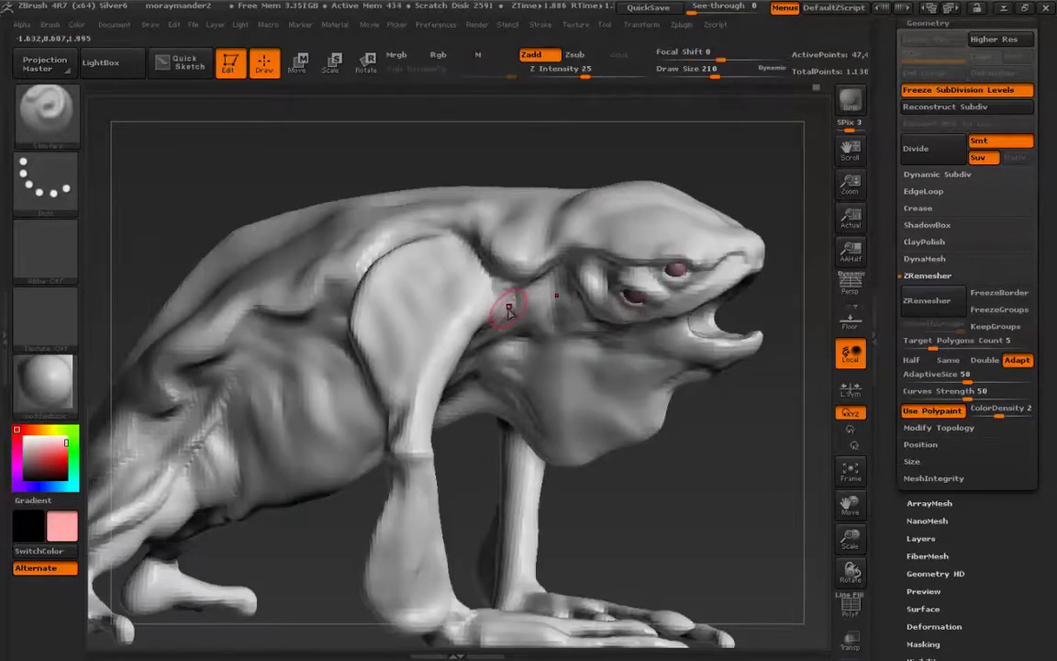
{"action": "left_click", "coordinate": [527, 53]}
{"action": "left_click", "coordinate": [440, 57]}
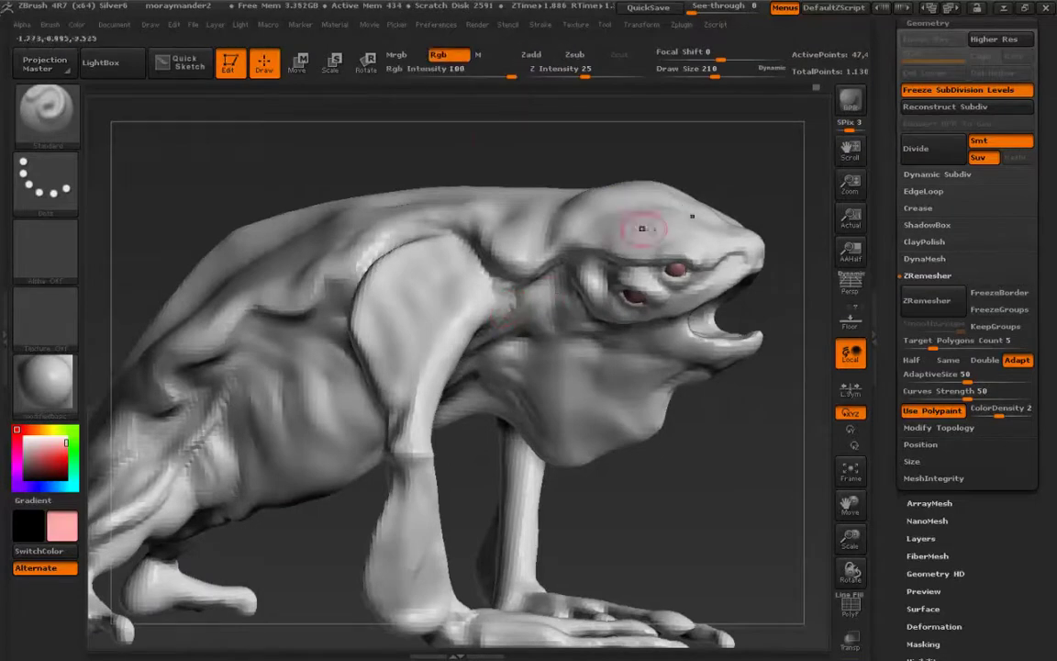
- Set the draw size to 1000 and paint the creature's whole head and jaw with the pink density color
{"action": "mouse_move", "coordinate": [724, 243]}
{"action": "left_mouse_down"}
{"action": "mouse_move", "coordinate": [743, 246]}
{"action": "mouse_move", "coordinate": [696, 228]}
{"action": "mouse_move", "coordinate": [772, 243]}
{"action": "left_mouse_up"}
{"action": "key", "text": "s"}
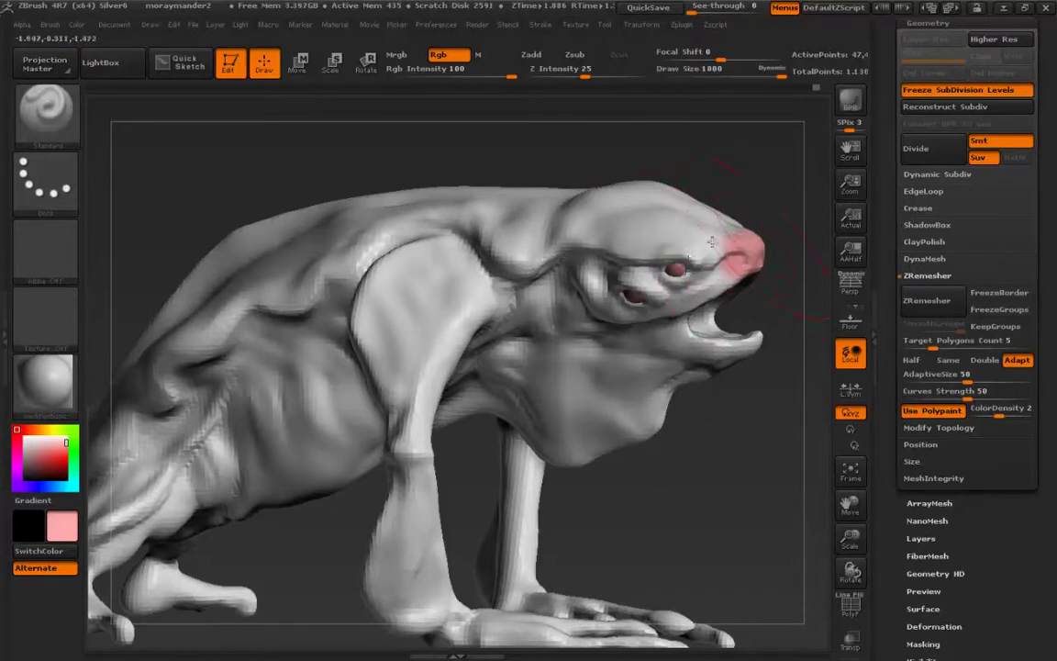
{"action": "mouse_move", "coordinate": [621, 232]}
{"action": "left_mouse_down"}
{"action": "mouse_move", "coordinate": [638, 215]}
{"action": "mouse_move", "coordinate": [619, 248]}
{"action": "mouse_move", "coordinate": [616, 298]}
{"action": "mouse_move", "coordinate": [640, 362]}
{"action": "mouse_move", "coordinate": [616, 219]}
{"action": "left_mouse_up"}
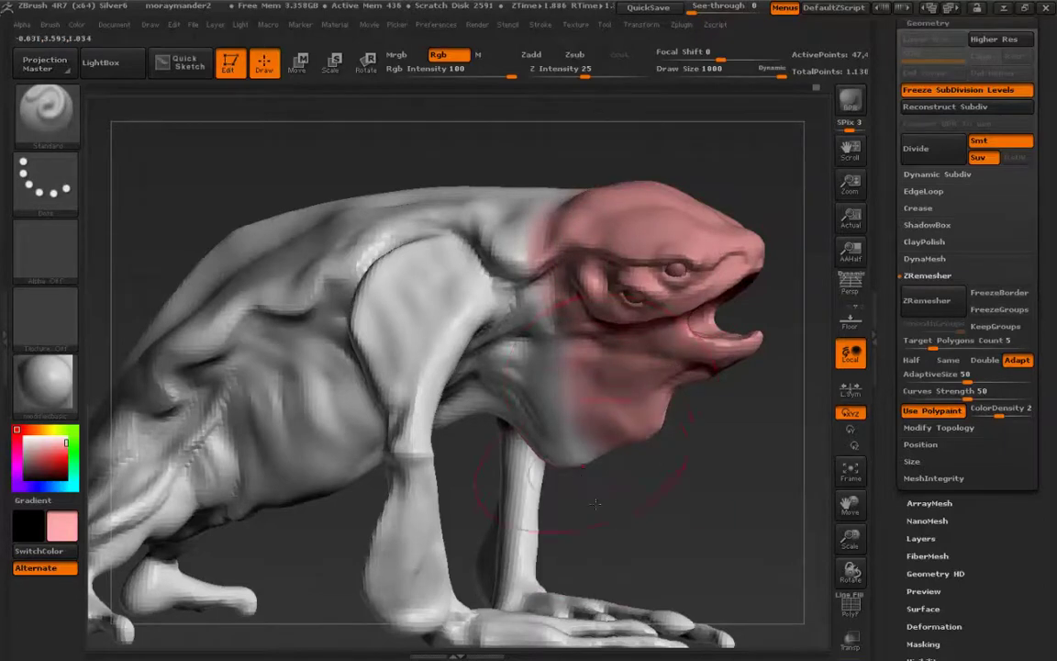
{"action": "mouse_move", "coordinate": [643, 500]}
{"action": "left_mouse_down"}
{"action": "mouse_move", "coordinate": [504, 526]}
{"action": "mouse_move", "coordinate": [531, 520]}
{"action": "mouse_move", "coordinate": [280, 432]}
{"action": "mouse_move", "coordinate": [262, 408]}
{"action": "mouse_move", "coordinate": [285, 455]}
{"action": "mouse_move", "coordinate": [348, 456]}
{"action": "mouse_move", "coordinate": [312, 472]}
{"action": "left_mouse_up"}
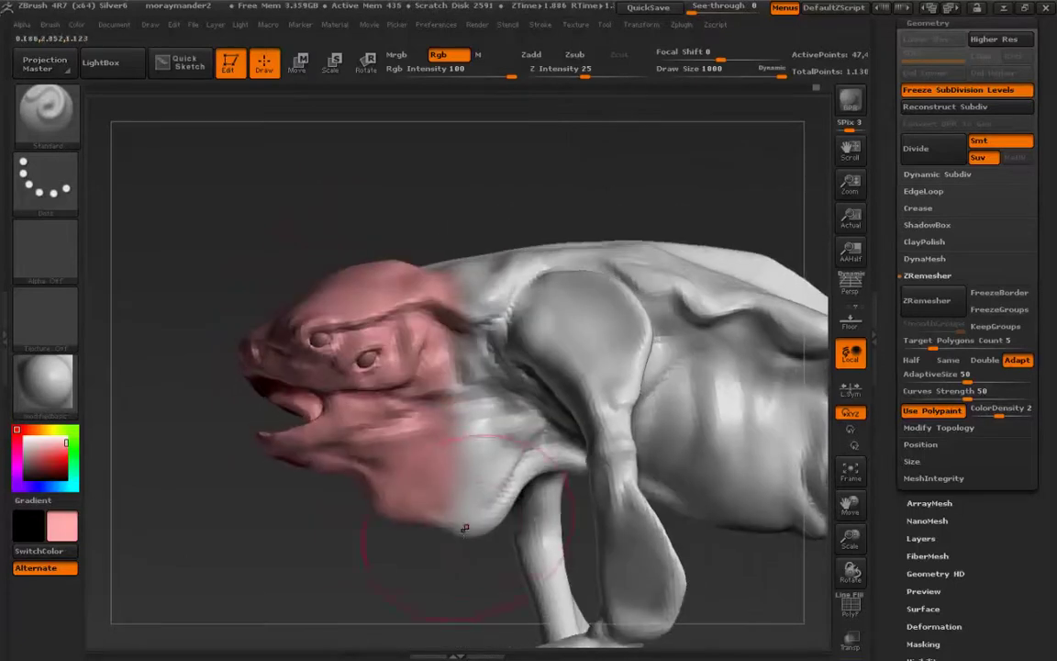
- Paint the creature's front hands and hind feet with the pink density color
{"action": "left_click_drag", "start_coordinate": [496, 624], "coordinate": [393, 404], "text": "alt"}
{"action": "mouse_move", "coordinate": [281, 337]}
{"action": "left_mouse_down"}
{"action": "mouse_move", "coordinate": [319, 338]}
{"action": "mouse_move", "coordinate": [394, 431]}
{"action": "left_mouse_up"}
{"action": "left_click_drag", "start_coordinate": [396, 539], "coordinate": [573, 468]}
{"action": "left_click_drag", "start_coordinate": [308, 550], "coordinate": [361, 417]}
{"action": "left_click_drag", "start_coordinate": [400, 458], "coordinate": [422, 466]}
{"action": "right_click_drag", "start_coordinate": [410, 456], "coordinate": [174, 504], "text": "alt"}
{"action": "mouse_move", "coordinate": [379, 361]}
{"action": "left_mouse_down"}
{"action": "mouse_move", "coordinate": [425, 302]}
{"action": "mouse_move", "coordinate": [396, 357]}
{"action": "left_mouse_up"}
{"action": "mouse_move", "coordinate": [496, 376]}
{"action": "left_mouse_down"}
{"action": "mouse_move", "coordinate": [521, 349]}
{"action": "mouse_move", "coordinate": [514, 344]}
{"action": "left_mouse_up"}
{"action": "left_click_drag", "start_coordinate": [404, 432], "coordinate": [568, 413]}
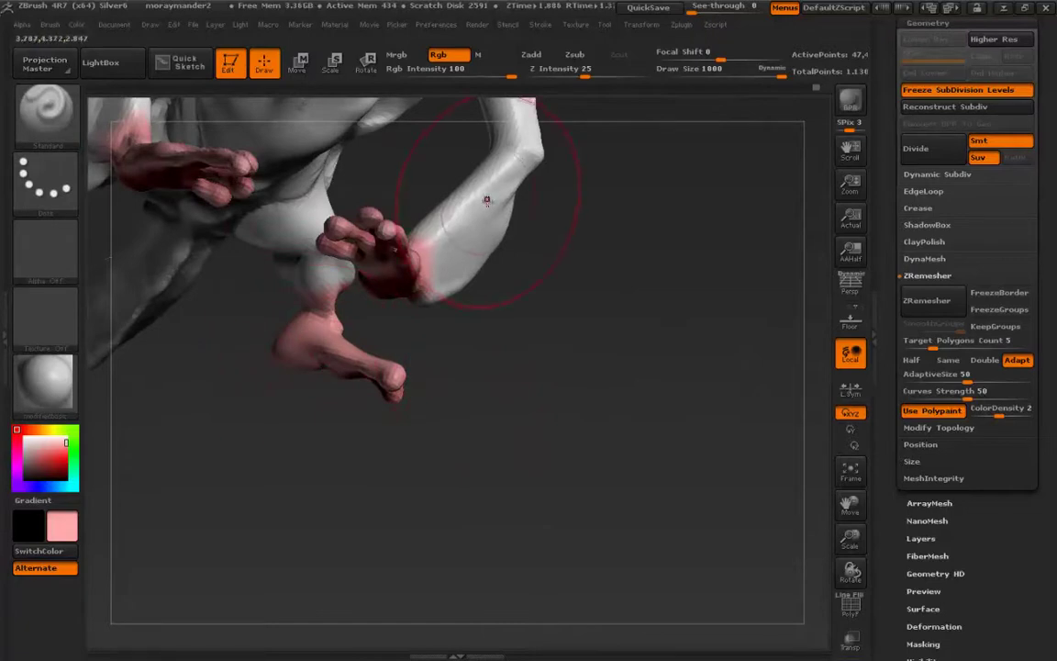
- Set the polypaint ColorDensity to 1 and reduce the draw size to 393
{"action": "key", "text": "c"}
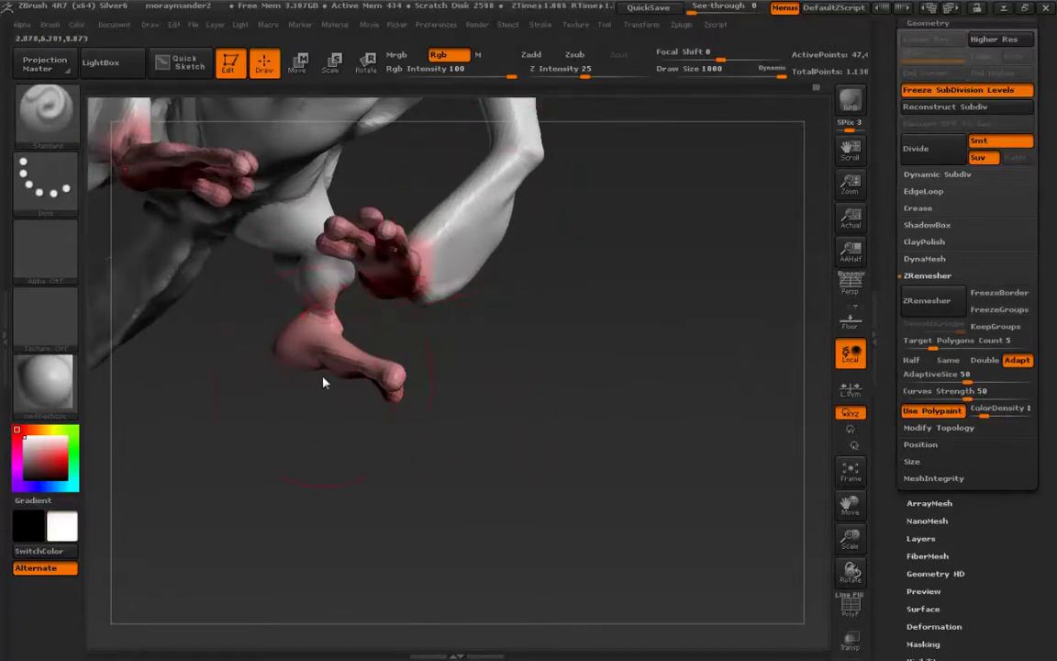
{"action": "key", "text": "s"}
{"action": "left_click_drag", "start_coordinate": [322, 377], "coordinate": [274, 378]}
{"action": "left_click_drag", "start_coordinate": [643, 266], "coordinate": [632, 417], "text": "alt"}
{"action": "mouse_move", "coordinate": [698, 403]}
{"action": "left_mouse_down"}
{"action": "mouse_move", "coordinate": [482, 400]}
{"action": "mouse_move", "coordinate": [473, 391]}
{"action": "mouse_move", "coordinate": [461, 411]}
{"action": "mouse_move", "coordinate": [457, 404]}
{"action": "left_mouse_up"}
{"action": "mouse_move", "coordinate": [569, 477]}
{"action": "left_mouse_down", "text": "alt"}
{"action": "mouse_move", "coordinate": [431, 569]}
{"action": "mouse_move", "coordinate": [372, 532]}
{"action": "left_mouse_up", "text": "alt"}
{"action": "left_click_drag", "start_coordinate": [547, 386], "coordinate": [537, 462]}
{"action": "left_click_drag", "start_coordinate": [512, 404], "coordinate": [518, 390]}
{"action": "mouse_move", "coordinate": [522, 408]}
{"action": "right_mouse_down", "text": "alt"}
{"action": "mouse_move", "coordinate": [137, 381]}
{"action": "mouse_move", "coordinate": [106, 367]}
{"action": "right_mouse_up", "text": "alt"}
{"action": "mouse_move", "coordinate": [594, 369]}
{"action": "right_mouse_down", "text": "alt"}
{"action": "mouse_move", "coordinate": [484, 406]}
{"action": "mouse_move", "coordinate": [442, 377]}
{"action": "mouse_move", "coordinate": [226, 405]}
{"action": "mouse_move", "coordinate": [307, 345]}
{"action": "right_mouse_up", "text": "alt"}
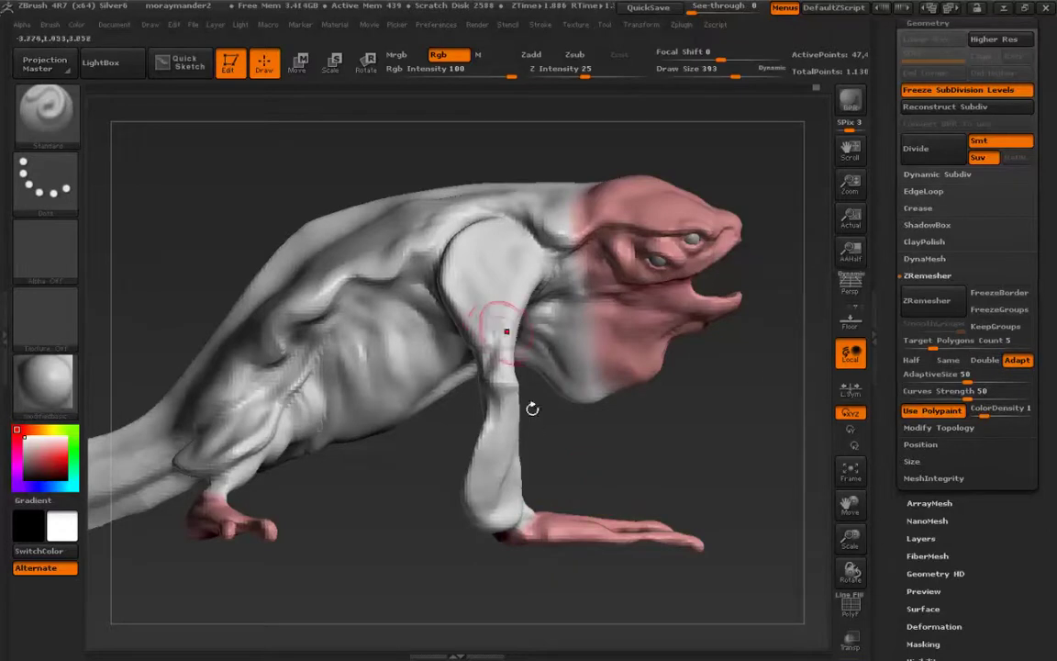
- Paint the throat pouch below the jaw back to white, leaving the head and jaw pink
{"action": "mouse_move", "coordinate": [469, 257]}
{"action": "left_mouse_down"}
{"action": "mouse_move", "coordinate": [499, 301]}
{"action": "mouse_move", "coordinate": [578, 319]}
{"action": "mouse_move", "coordinate": [598, 343]}
{"action": "left_mouse_up"}
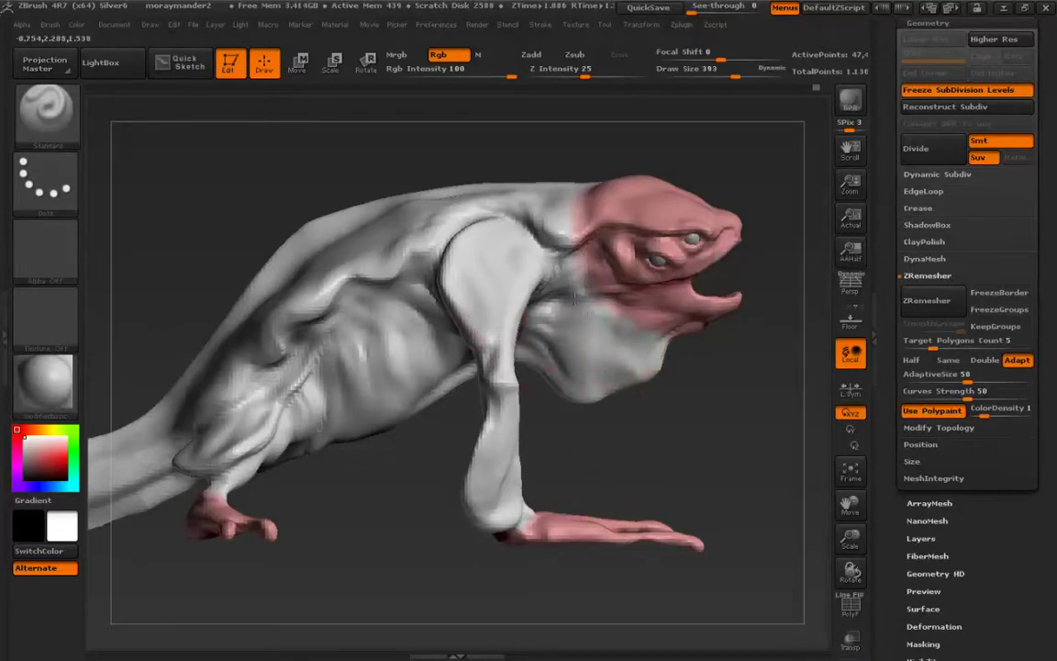
{"action": "left_click_drag", "start_coordinate": [547, 145], "coordinate": [561, 259]}
{"action": "left_click_drag", "start_coordinate": [573, 177], "coordinate": [573, 138]}
{"action": "left_click_drag", "start_coordinate": [632, 424], "coordinate": [632, 349]}
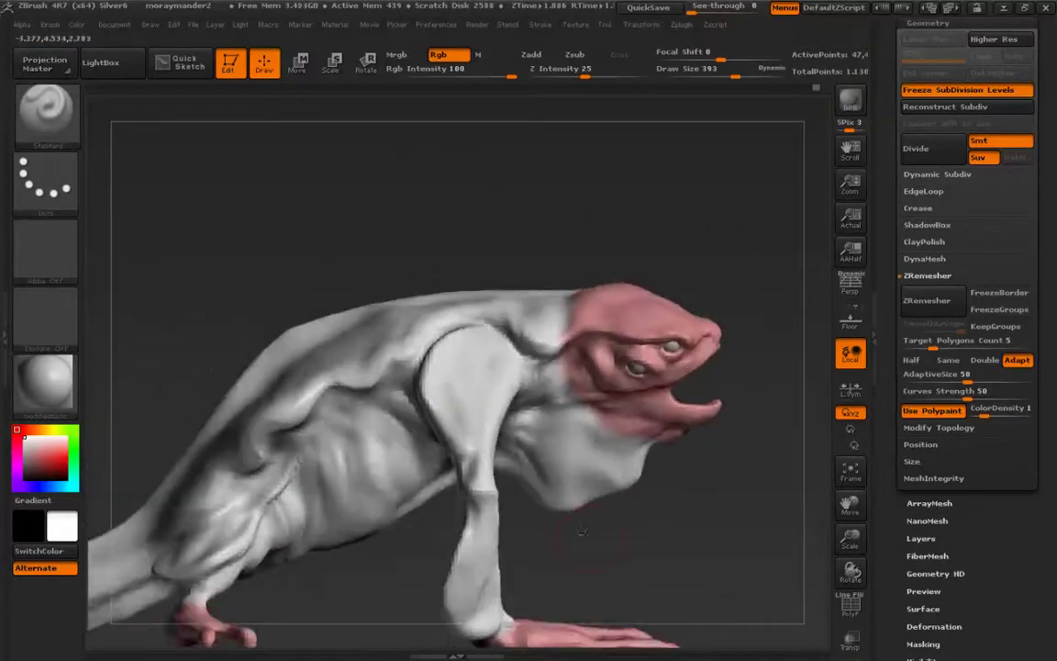
{"action": "left_click_drag", "start_coordinate": [617, 566], "coordinate": [593, 462], "text": "alt"}
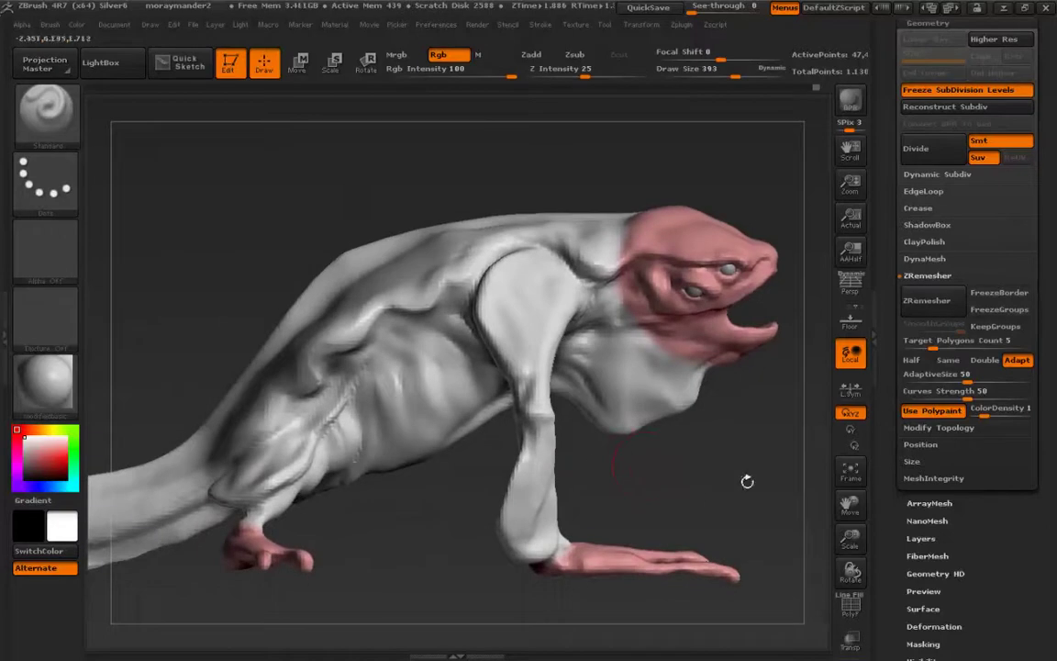
- ZRemesh the polypainted creature and display its wireframe to examine the polygon density on the limbs, eyes and mouth
{"action": "left_click", "coordinate": [916, 308]}
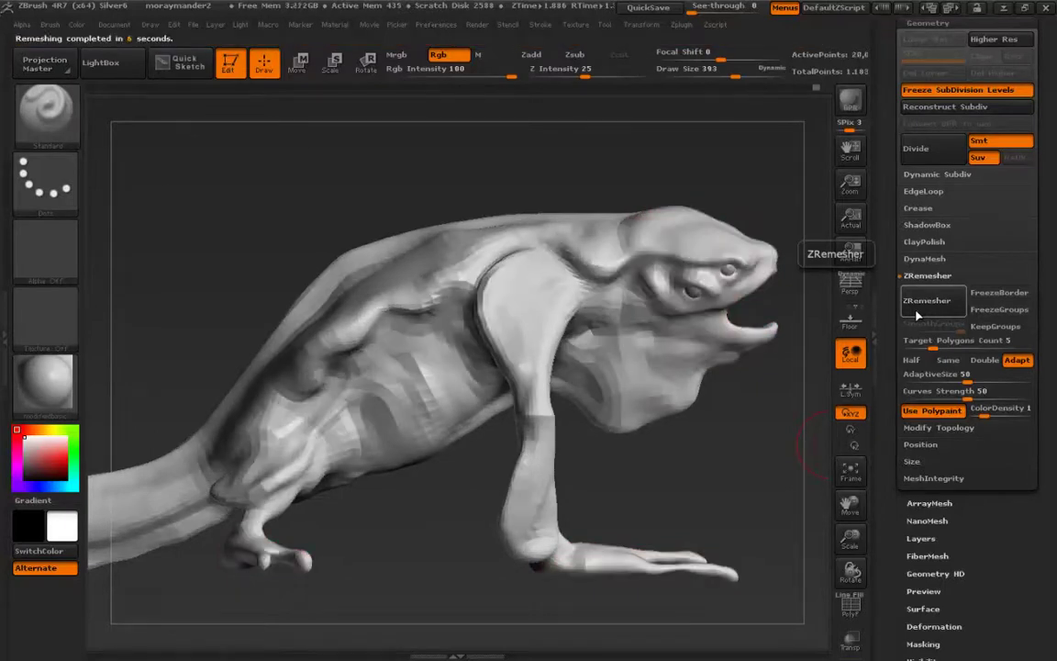
{"action": "key", "text": "shift+f"}
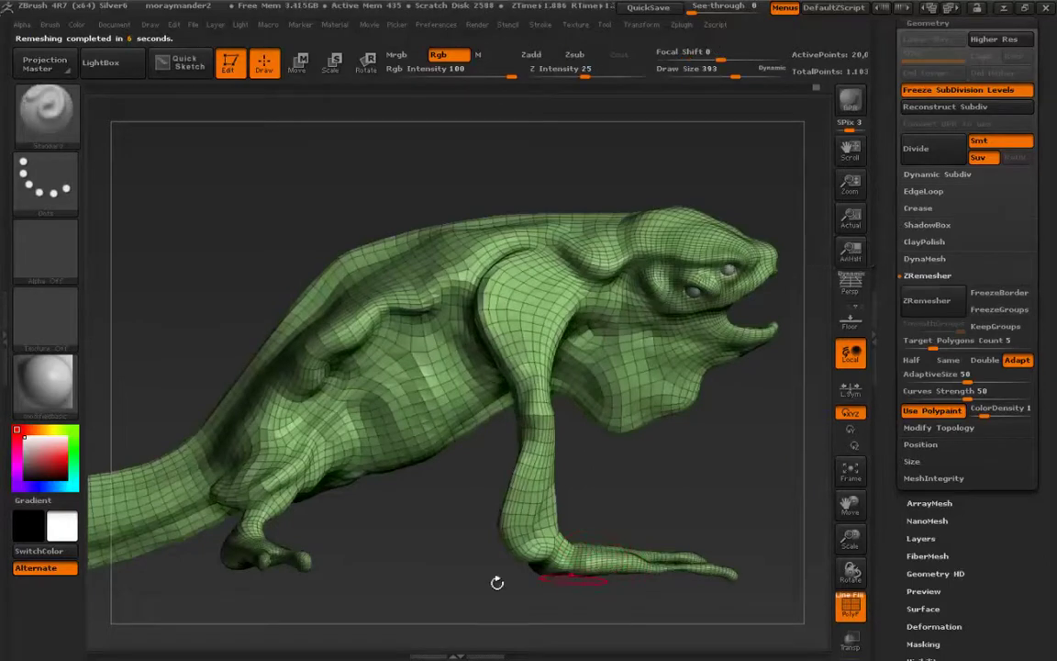
{"action": "mouse_move", "coordinate": [413, 560]}
{"action": "left_mouse_down"}
{"action": "mouse_move", "coordinate": [366, 552]}
{"action": "mouse_move", "coordinate": [351, 469]}
{"action": "mouse_move", "coordinate": [392, 515]}
{"action": "mouse_move", "coordinate": [303, 404]}
{"action": "mouse_move", "coordinate": [245, 377]}
{"action": "mouse_move", "coordinate": [188, 317]}
{"action": "mouse_move", "coordinate": [267, 472]}
{"action": "mouse_move", "coordinate": [267, 445]}
{"action": "mouse_move", "coordinate": [358, 491]}
{"action": "left_mouse_up"}
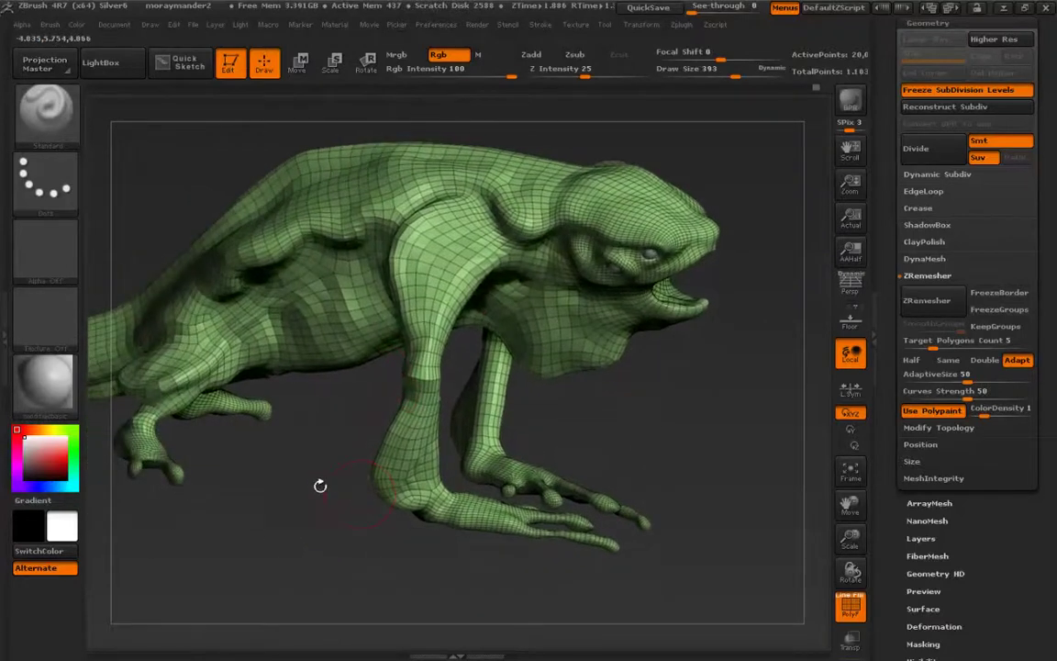
{"action": "left_click_drag", "start_coordinate": [257, 469], "coordinate": [247, 503]}
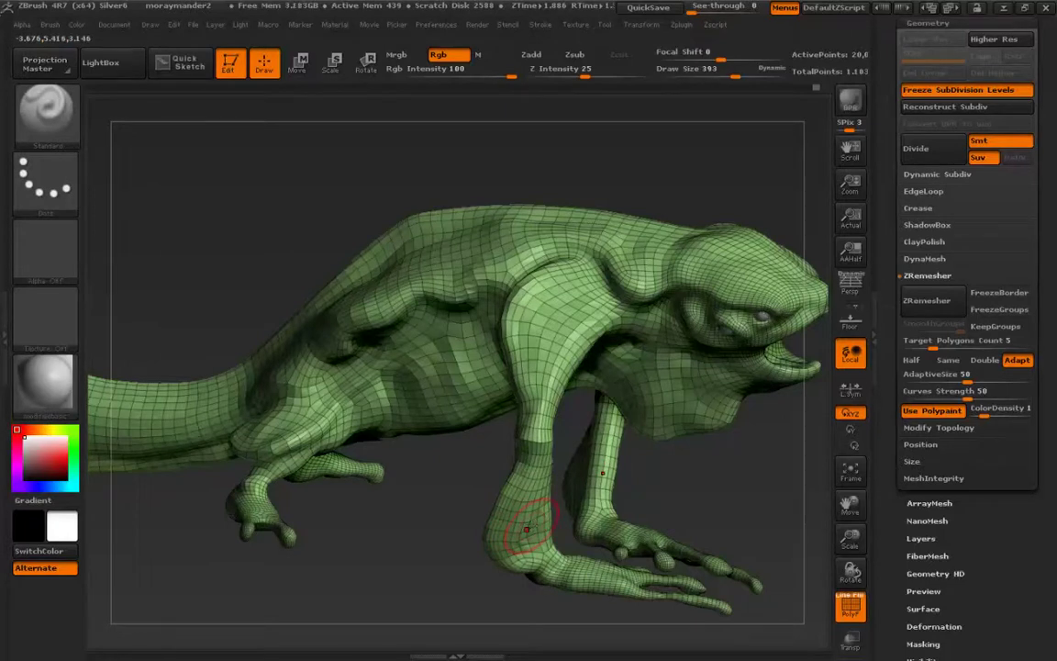
{"action": "mouse_move", "coordinate": [733, 356]}
{"action": "right_mouse_down", "text": "alt"}
{"action": "mouse_move", "coordinate": [501, 404]}
{"action": "mouse_move", "coordinate": [494, 497]}
{"action": "mouse_move", "coordinate": [468, 445]}
{"action": "right_mouse_up", "text": "alt"}
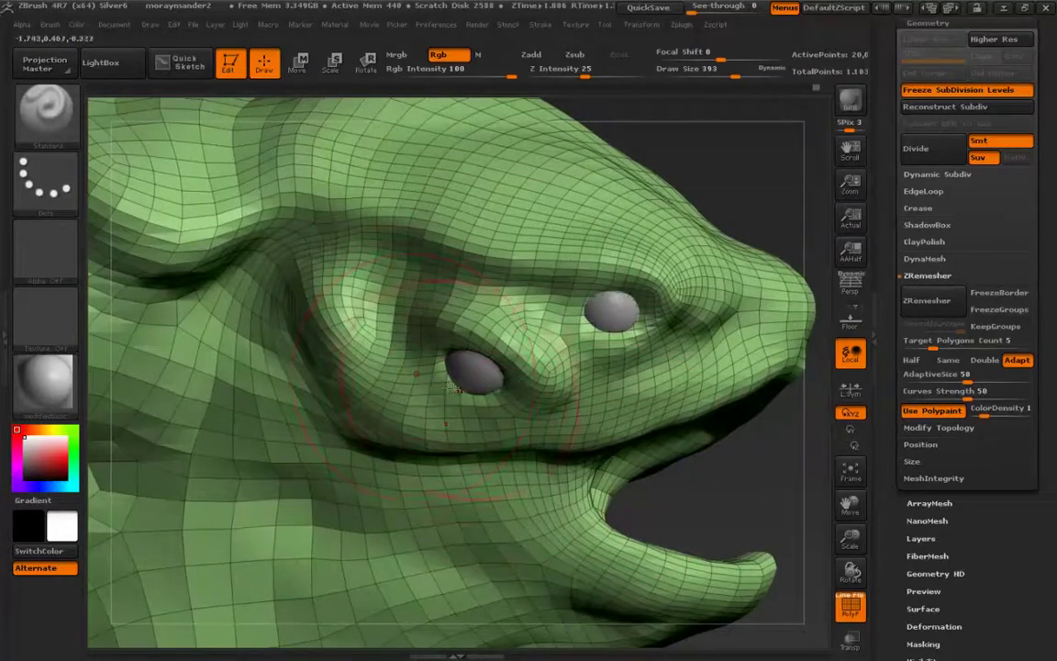
{"action": "right_click_drag", "start_coordinate": [542, 332], "coordinate": [667, 398]}
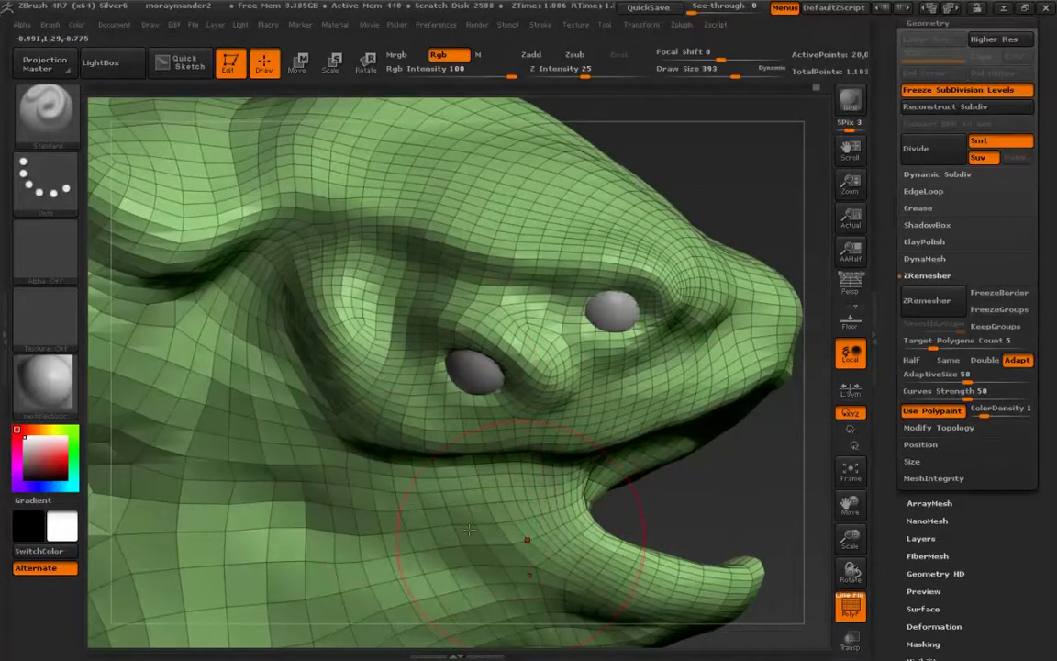
{"action": "right_click_drag", "start_coordinate": [459, 505], "coordinate": [390, 477]}
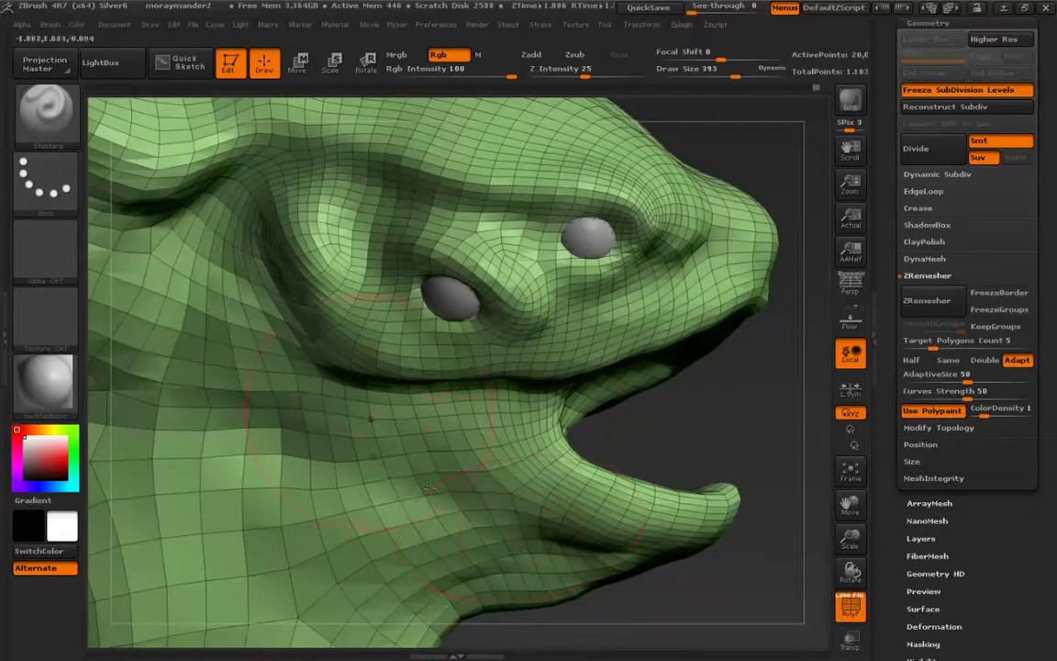
- Undo the ZRemesh to restore the polypainted high-density mesh, and hide the wireframe
{"action": "right_click_drag", "start_coordinate": [496, 524], "coordinate": [484, 486]}
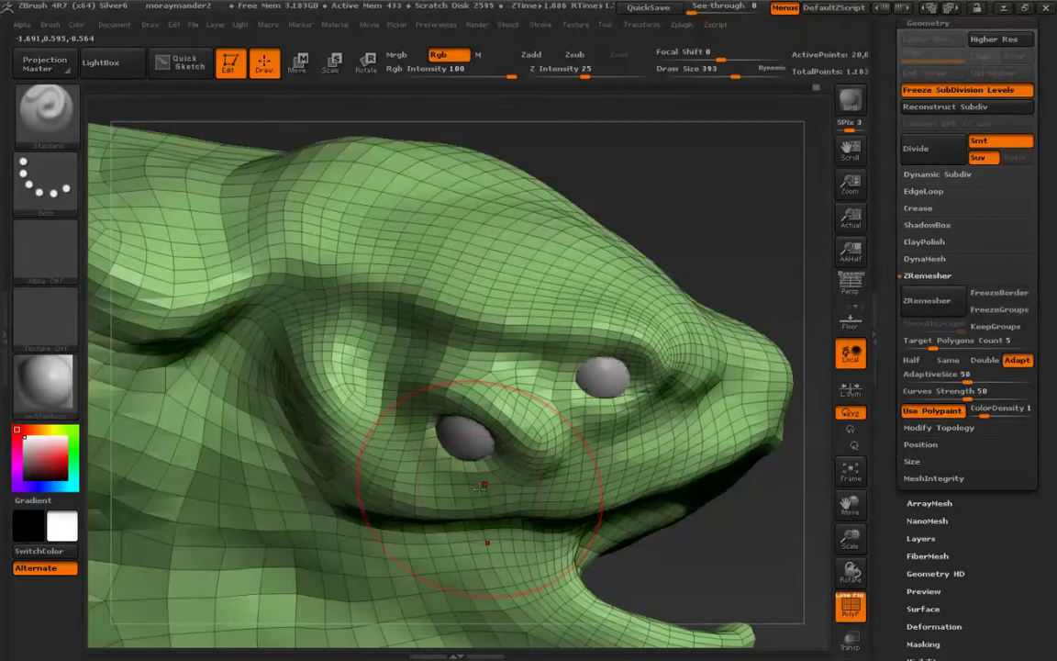
{"action": "key", "text": "ctrl"}
{"action": "key", "text": "shift"}
{"action": "key", "text": "ctrl+z"}
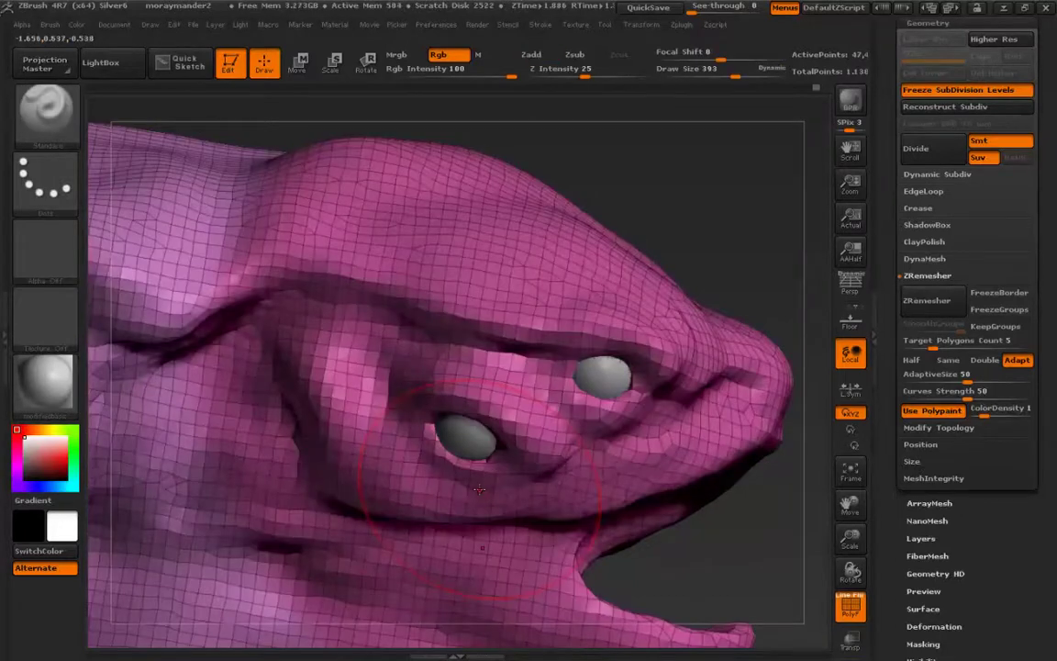
{"action": "key", "text": "shift+f"}
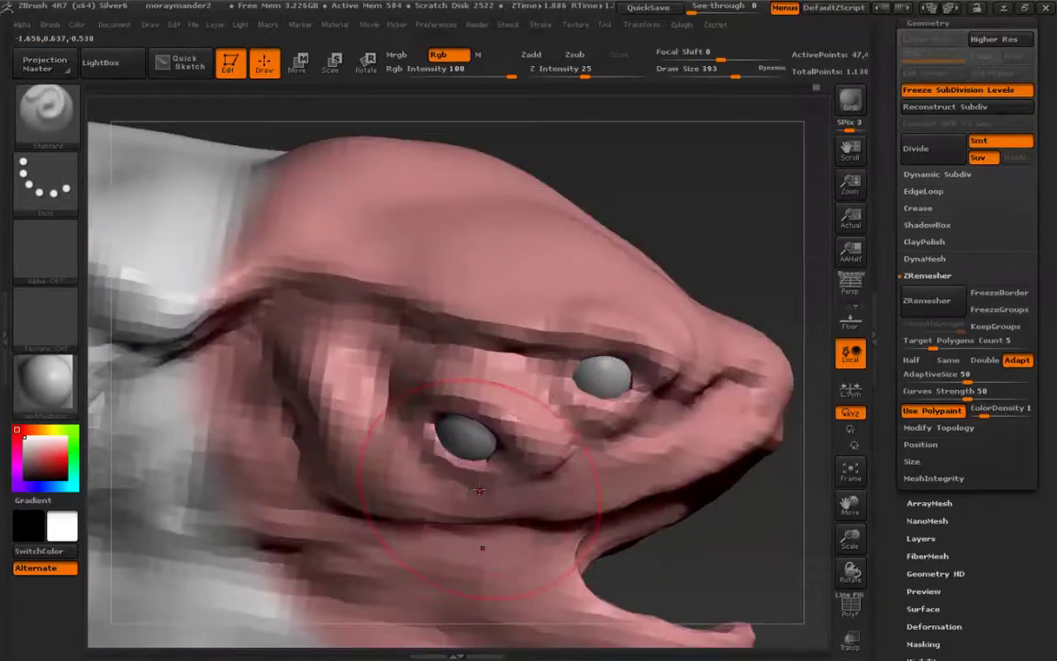
- Select the ZRemesherGuides brush
{"action": "key", "text": "b"}
{"action": "key", "text": "z"}
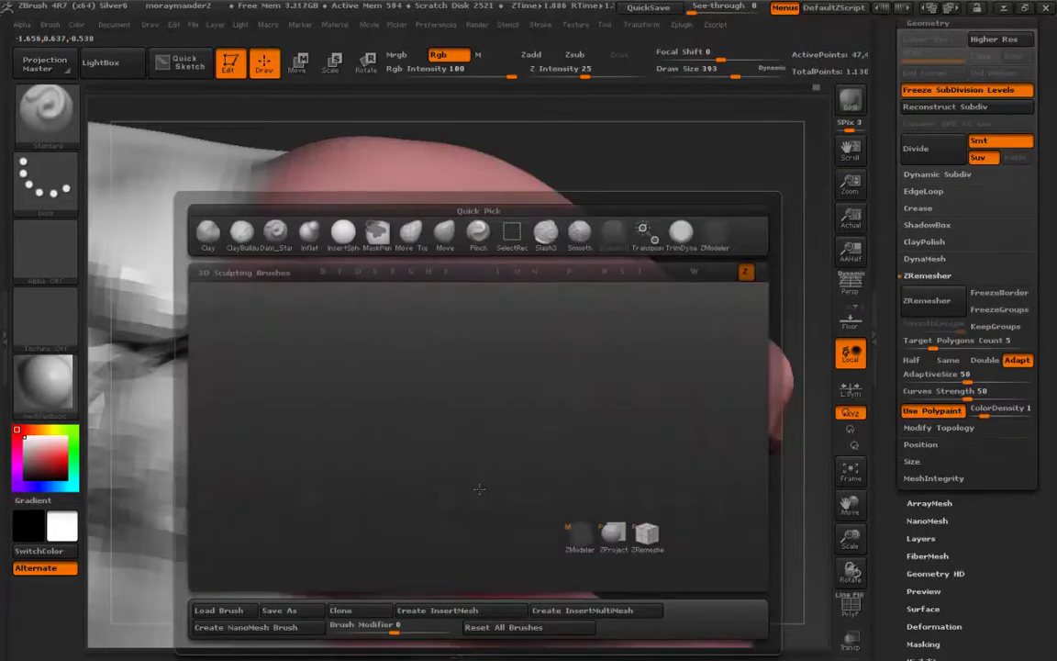
{"action": "key", "text": "m"}
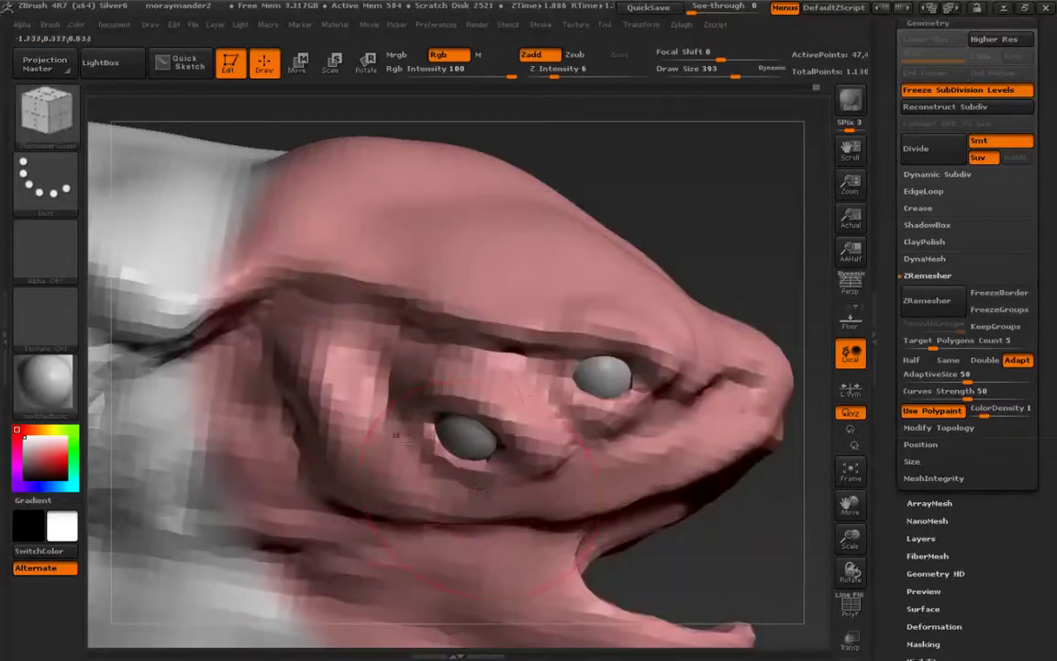
- Reduce the draw size to 36 and draw a guide curve from the jaw line across the cheek up to the neck
{"action": "key", "text": "s"}
{"action": "left_click_drag", "start_coordinate": [400, 445], "coordinate": [357, 442]}
{"action": "key", "text": "s"}
{"action": "left_click_drag", "start_coordinate": [421, 518], "coordinate": [238, 225], "text": "ctrl+shift"}
{"action": "key", "text": "]"}
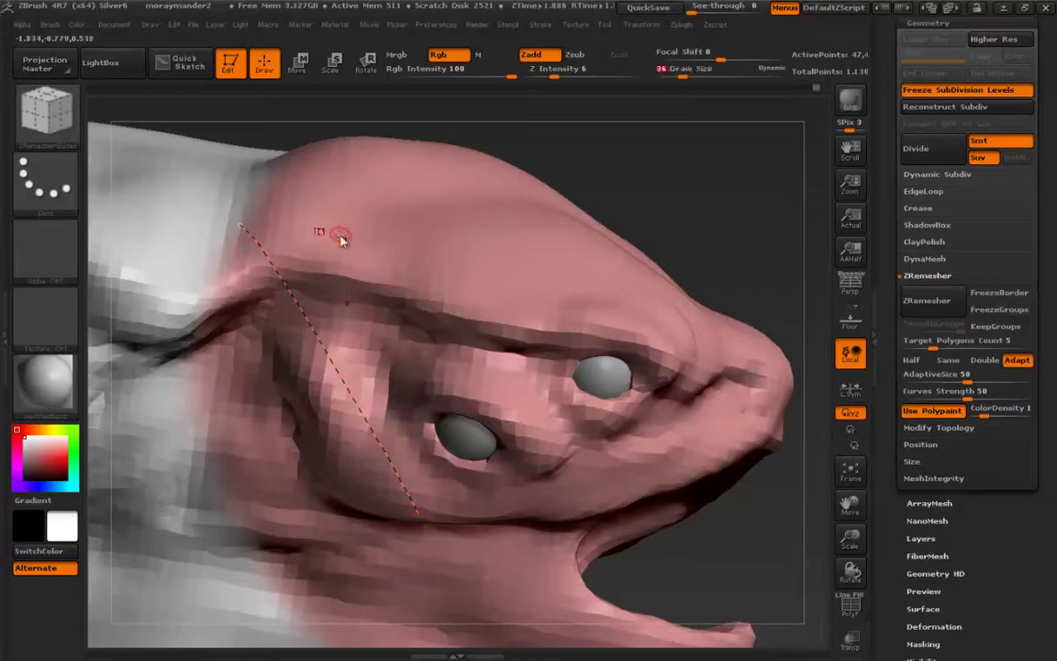
- Set the draw size to 169 and draw two more guide curves, one down the head and one crossing the existing curves
{"action": "key", "text": "s"}
{"action": "left_click_drag", "start_coordinate": [364, 238], "coordinate": [371, 238]}
{"action": "mouse_move", "coordinate": [308, 181]}
{"action": "left_mouse_down"}
{"action": "mouse_move", "coordinate": [417, 352]}
{"action": "mouse_move", "coordinate": [437, 492]}
{"action": "left_mouse_up"}
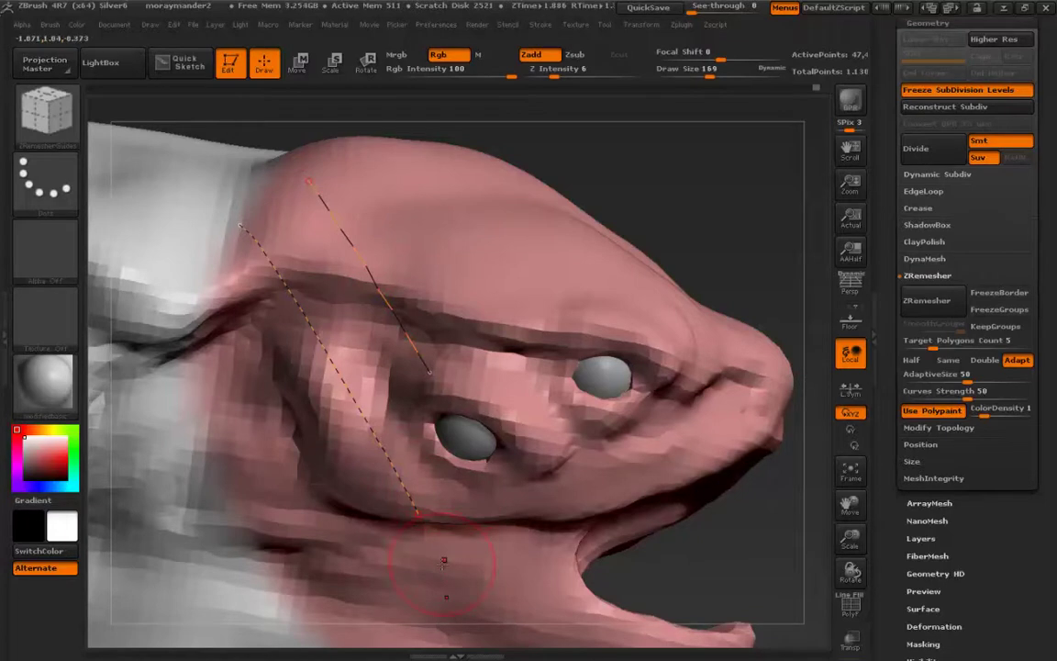
{"action": "mouse_move", "coordinate": [243, 233]}
{"action": "left_mouse_down", "text": "shift"}
{"action": "mouse_move", "coordinate": [365, 429]}
{"action": "mouse_move", "coordinate": [327, 362]}
{"action": "left_mouse_up", "text": "shift"}
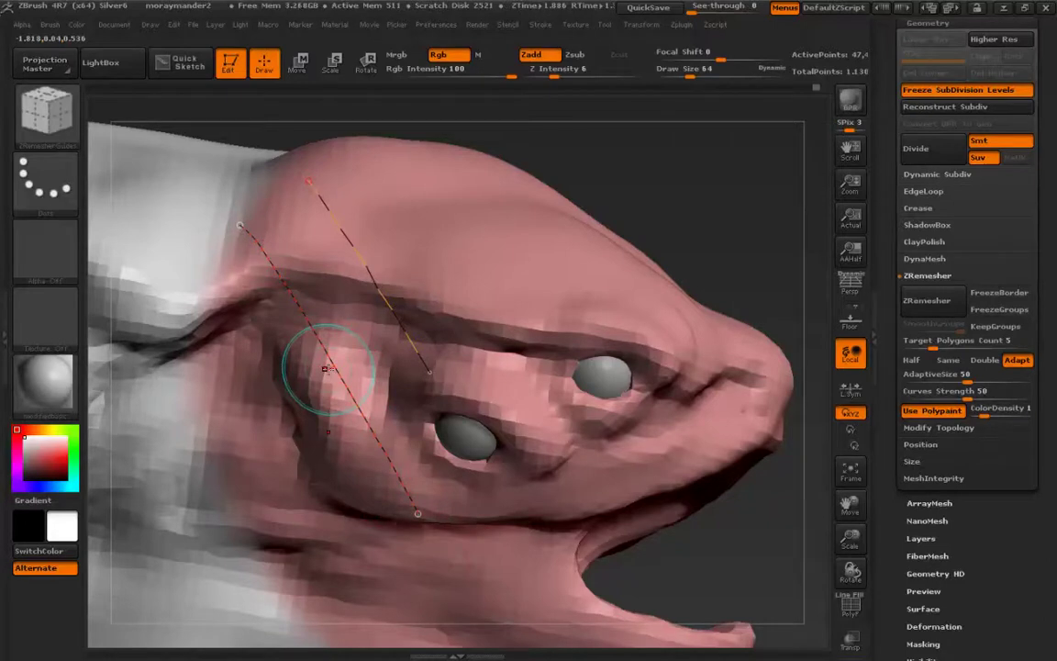
{"action": "key", "text": "ctrl"}
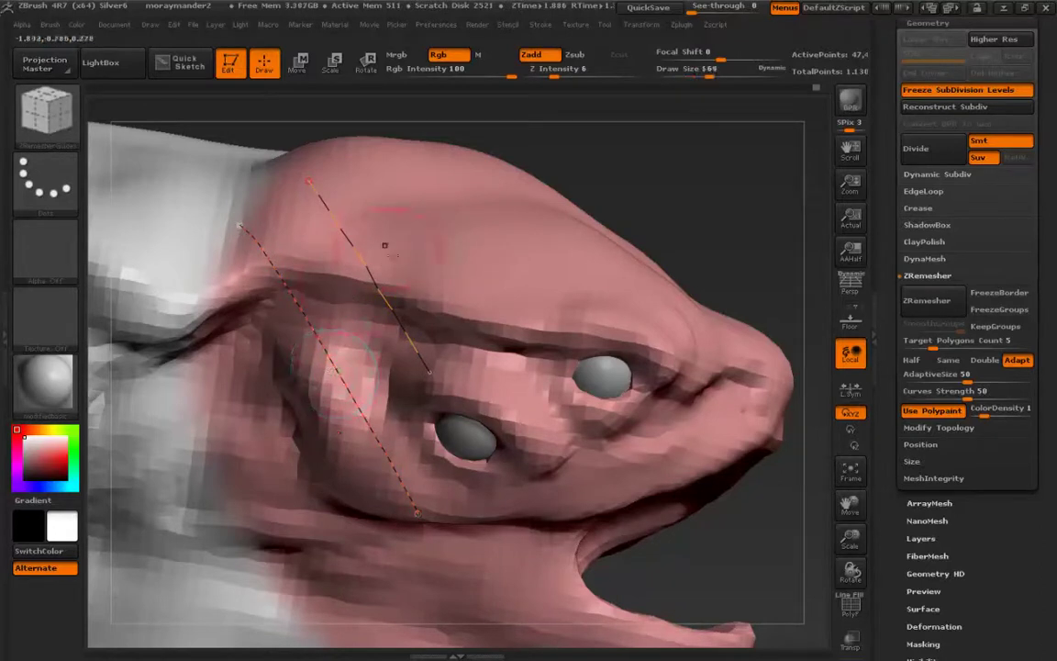
{"action": "mouse_move", "coordinate": [419, 242]}
{"action": "left_mouse_down"}
{"action": "mouse_move", "coordinate": [357, 280]}
{"action": "mouse_move", "coordinate": [328, 425]}
{"action": "left_mouse_up"}
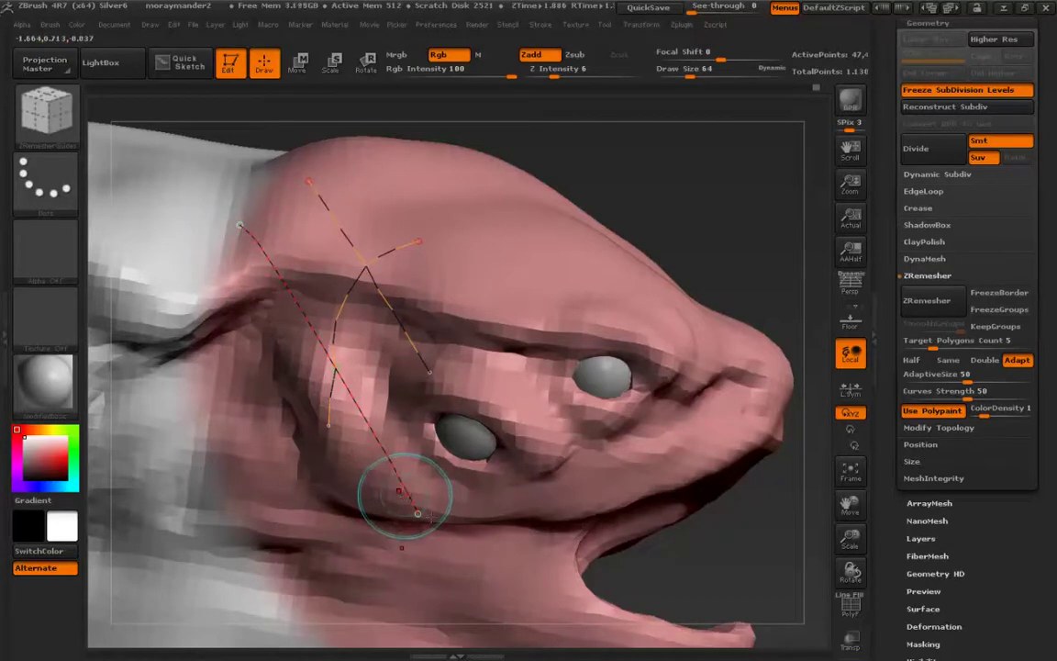
{"action": "key", "text": "s"}
{"action": "key", "text": "s"}
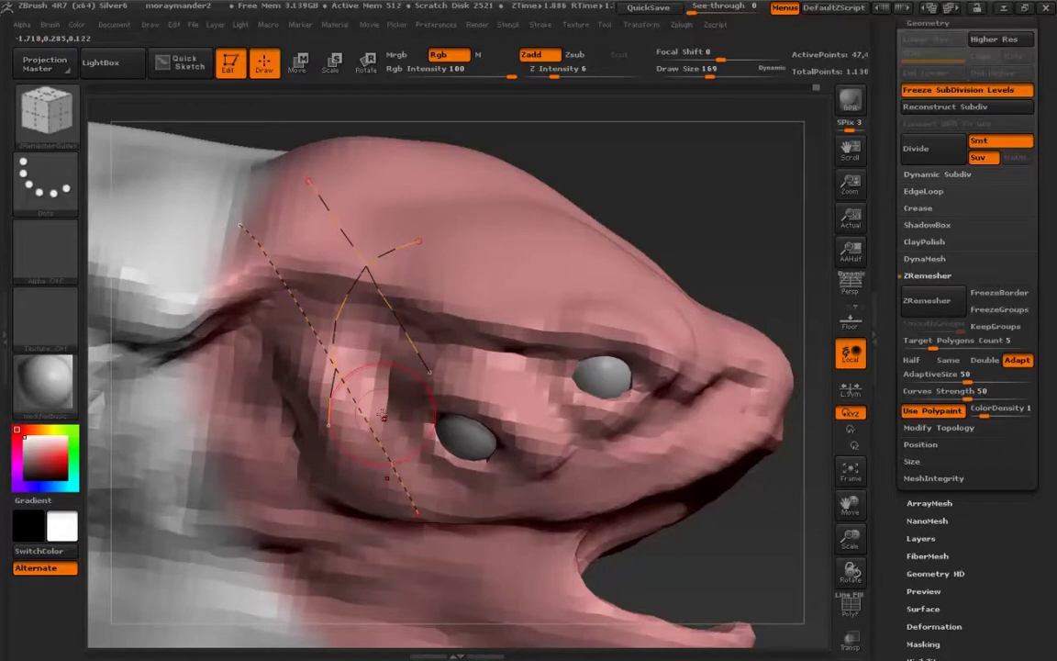
- Undo all the guide curves drawn on the side of the head
{"action": "key", "text": "ctrl+z"}
{"action": "key", "text": "ctrl+z"}
{"action": "key", "text": "ctrl+z"}
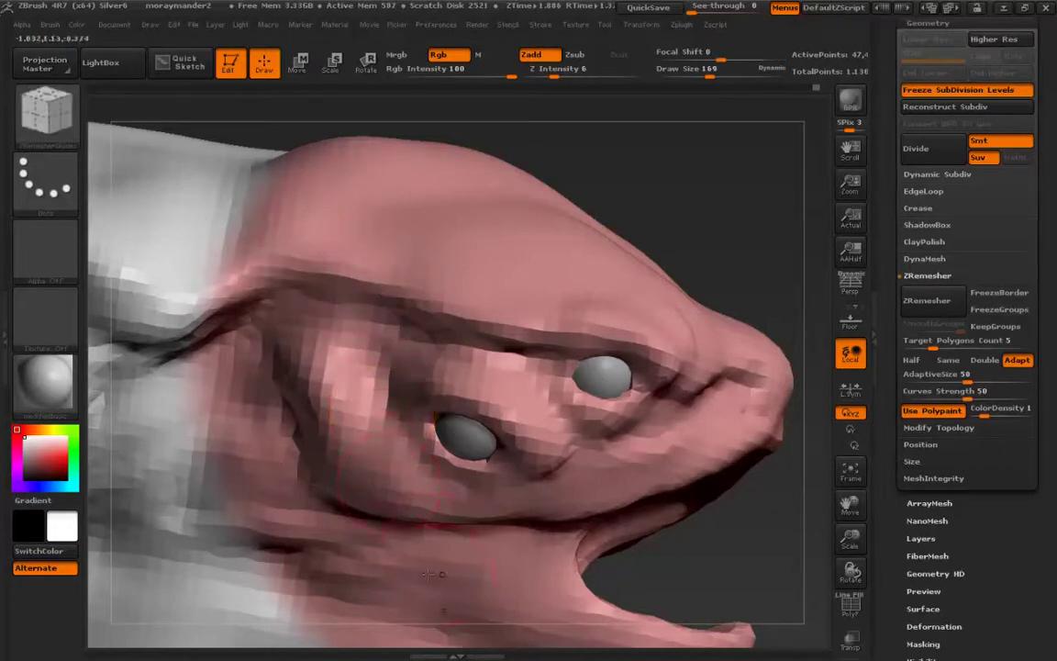
- Draw two crossing guide curves over the cheek and erase the one running from the forehead to the neck
{"action": "left_click_drag", "start_coordinate": [401, 487], "coordinate": [246, 207]}
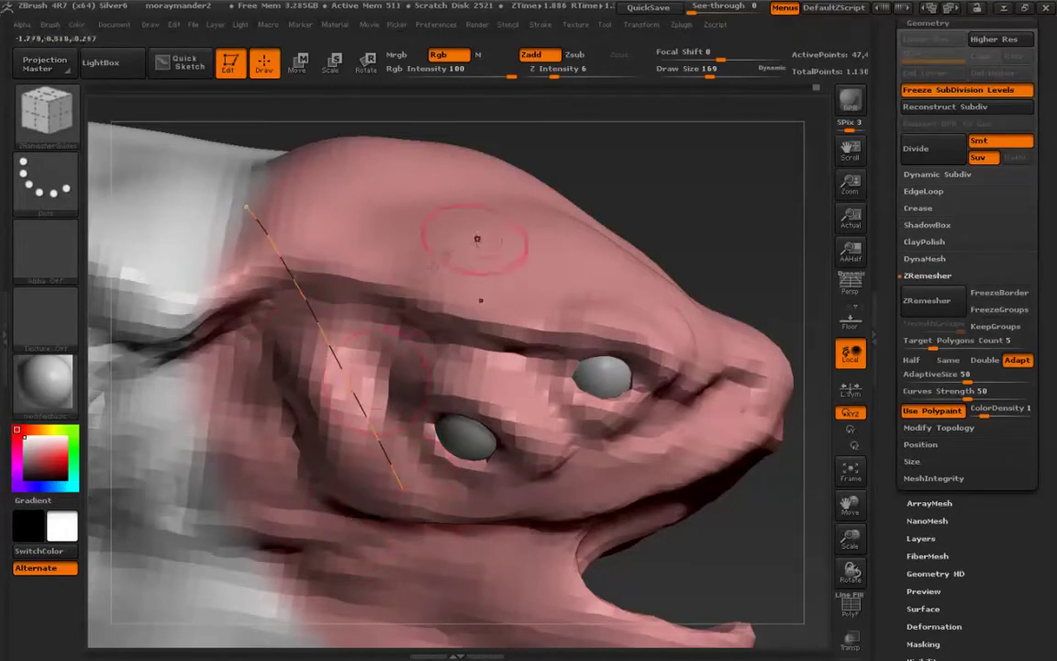
{"action": "mouse_move", "coordinate": [443, 251]}
{"action": "left_mouse_down"}
{"action": "mouse_move", "coordinate": [275, 349]}
{"action": "mouse_move", "coordinate": [187, 451]}
{"action": "left_mouse_up"}
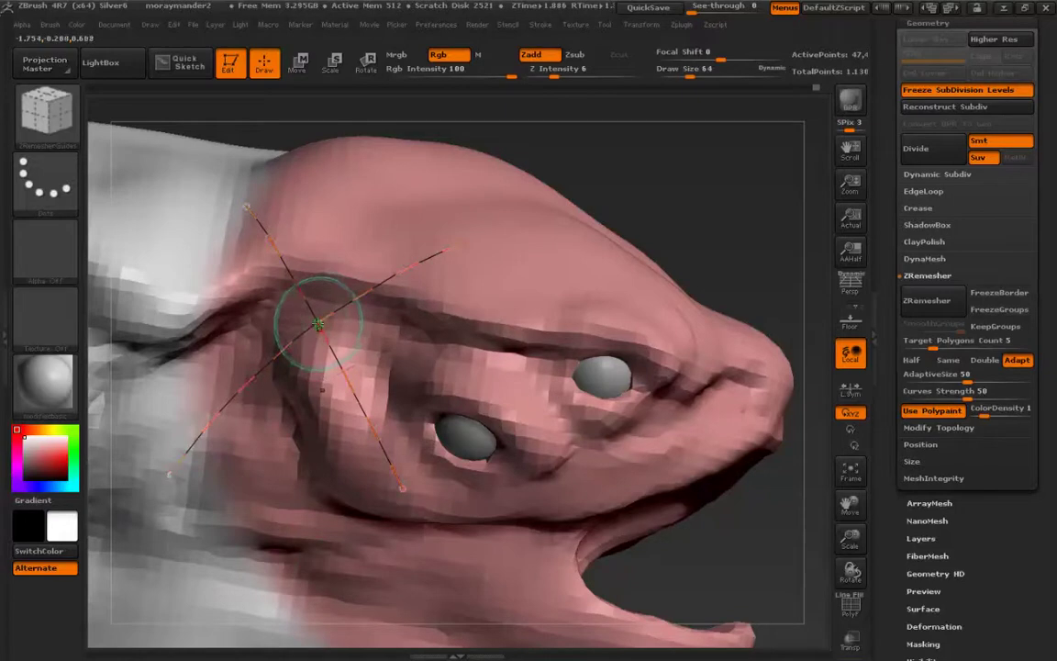
{"action": "left_click", "coordinate": [317, 321]}
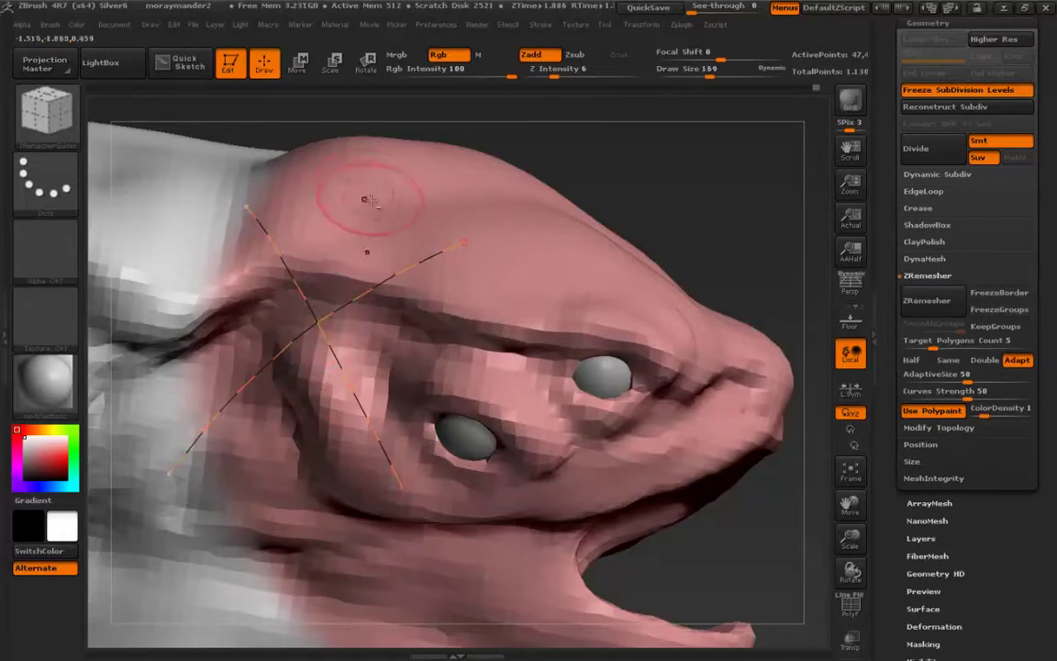
{"action": "left_click_drag", "start_coordinate": [341, 179], "coordinate": [384, 299], "text": "alt"}
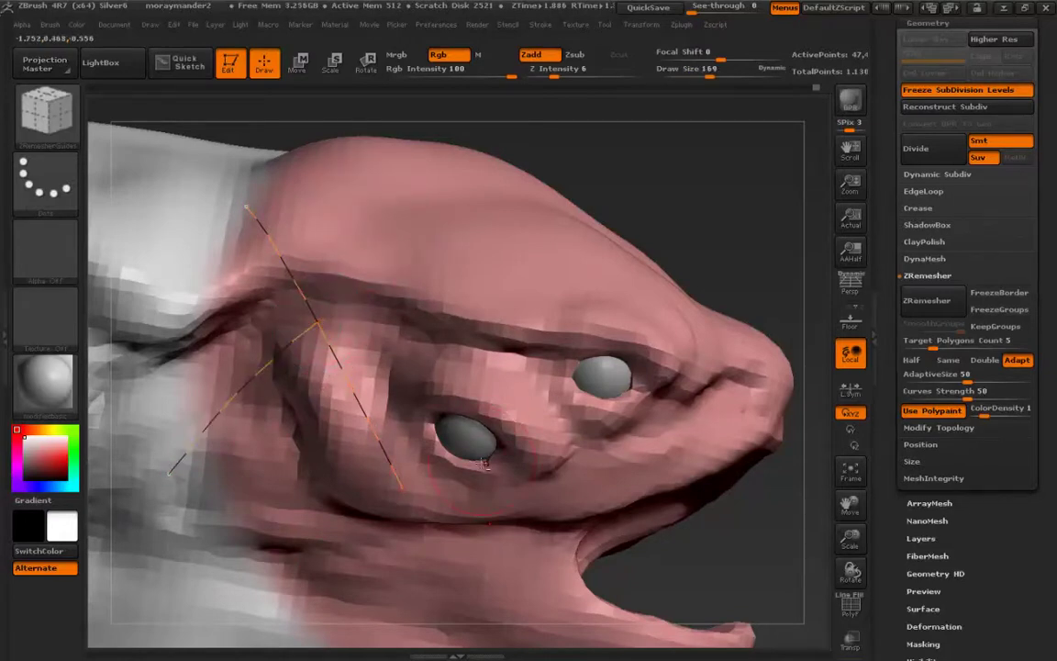
{"action": "mouse_move", "coordinate": [312, 348]}
{"action": "left_mouse_down", "text": "alt"}
{"action": "mouse_move", "coordinate": [225, 412]}
{"action": "mouse_move", "coordinate": [174, 468]}
{"action": "left_mouse_up", "text": "alt"}
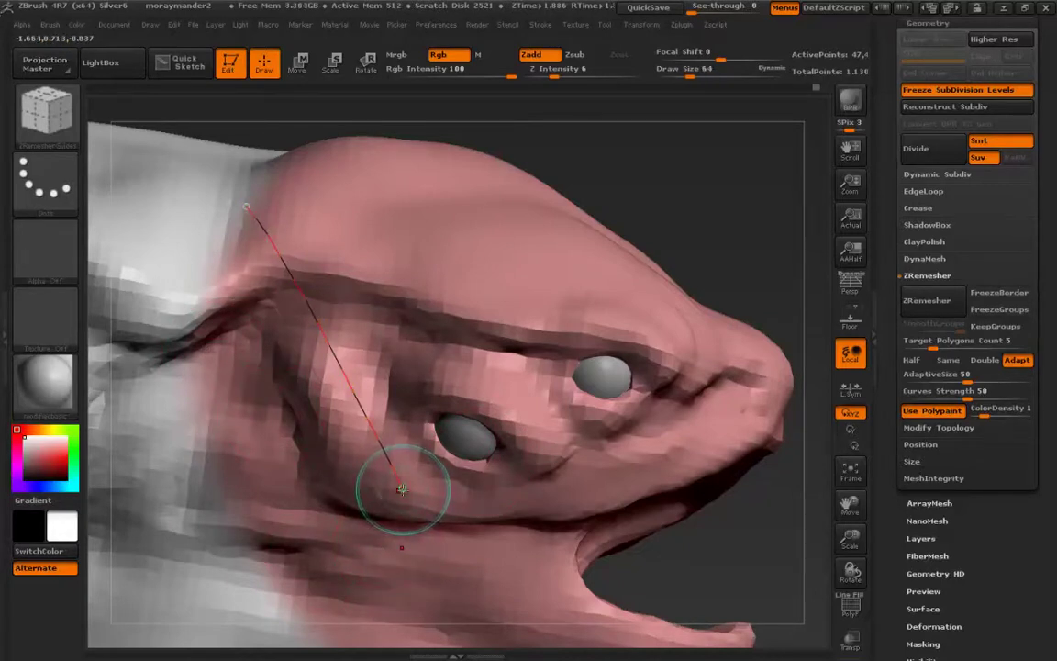
- Extend the cheek guide's lower end in a curve back along the jaw to the neck, and undo the guide
{"action": "mouse_move", "coordinate": [402, 489]}
{"action": "left_mouse_down"}
{"action": "mouse_move", "coordinate": [371, 515]}
{"action": "mouse_move", "coordinate": [170, 496]}
{"action": "mouse_move", "coordinate": [145, 447]}
{"action": "left_mouse_up"}
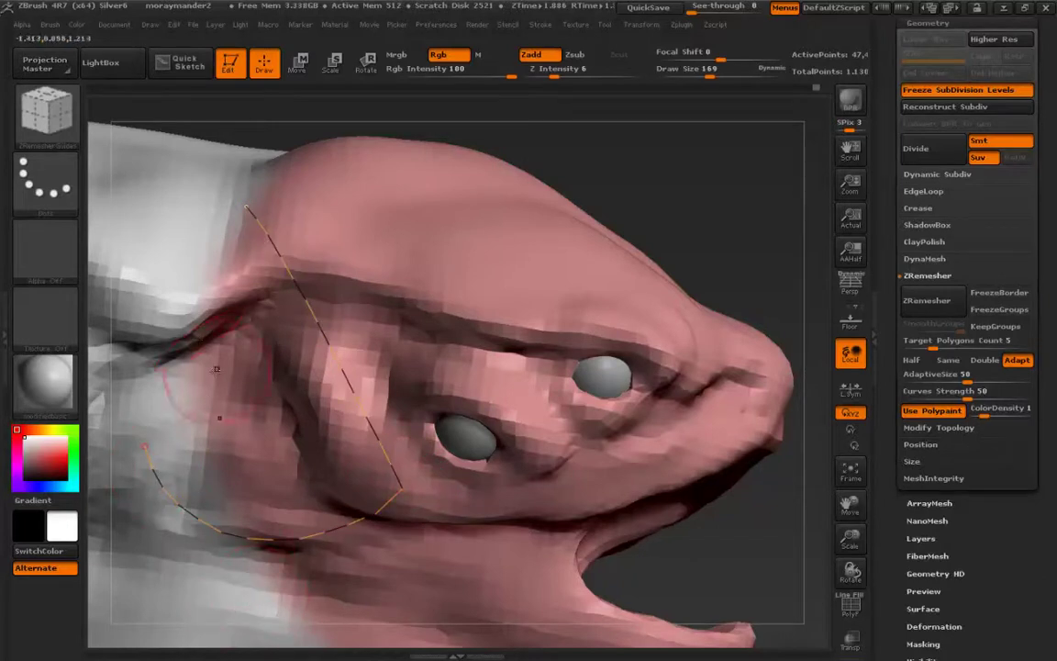
{"action": "key", "text": "ctrl+z"}
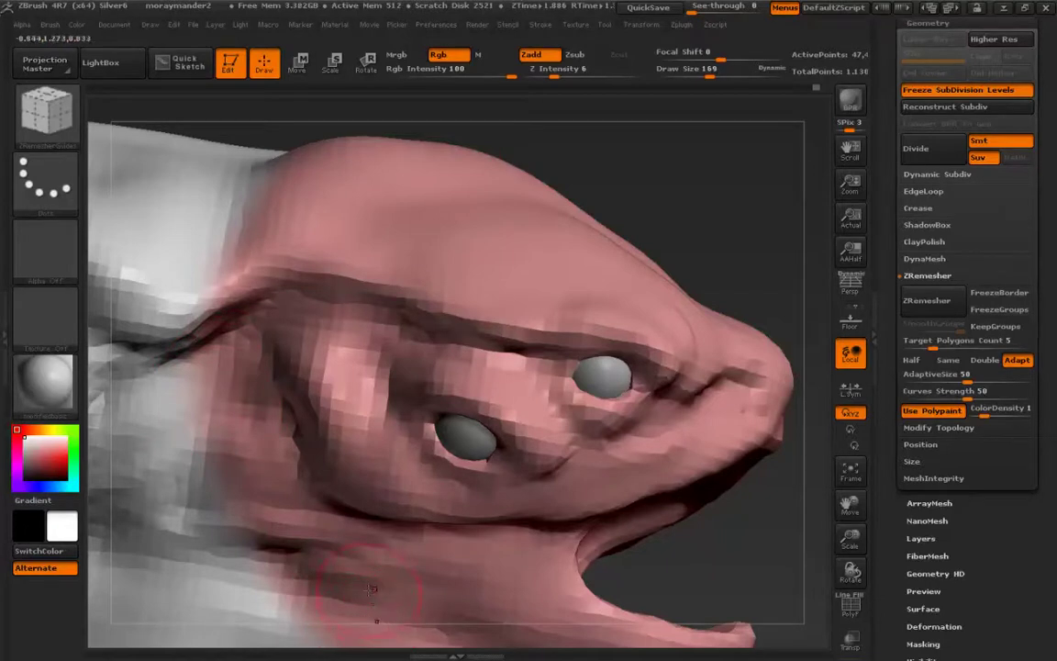
- Set the draw size to 45 and draw a closed guide loop closely around each of the two eyes
{"action": "right_click_drag", "start_coordinate": [369, 434], "coordinate": [347, 419], "text": "alt"}
{"action": "mouse_move", "coordinate": [357, 442]}
{"action": "left_mouse_down"}
{"action": "mouse_move", "coordinate": [321, 394]}
{"action": "mouse_move", "coordinate": [324, 410]}
{"action": "left_mouse_up"}
{"action": "key", "text": "s"}
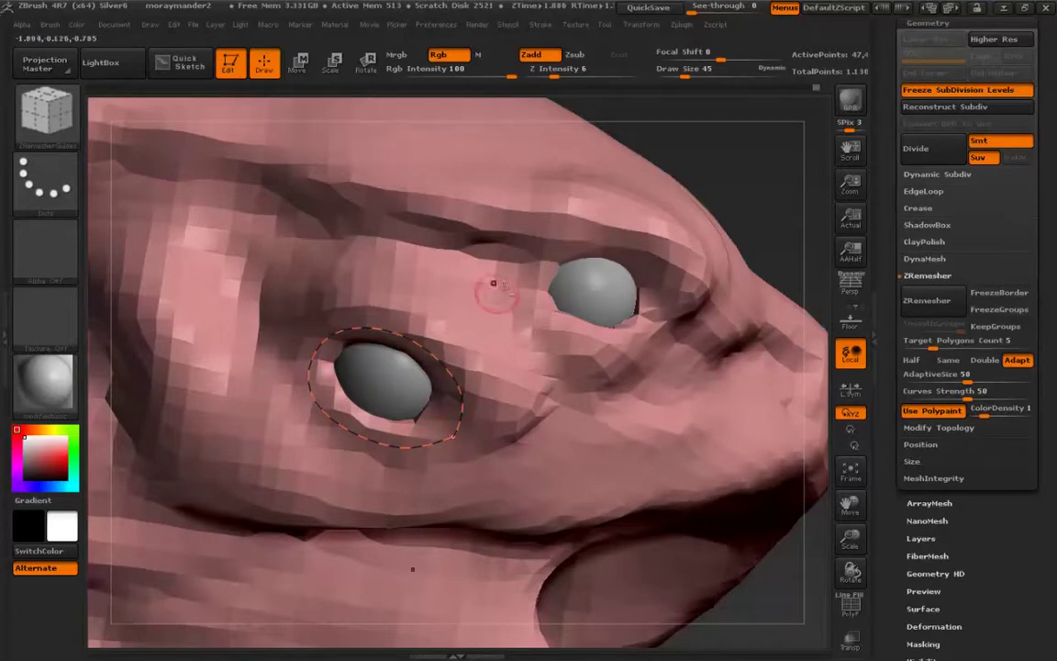
{"action": "mouse_move", "coordinate": [493, 283]}
{"action": "right_mouse_down", "text": "alt"}
{"action": "mouse_move", "coordinate": [370, 351]}
{"action": "mouse_move", "coordinate": [433, 380]}
{"action": "right_mouse_up", "text": "alt"}
{"action": "mouse_move", "coordinate": [506, 420]}
{"action": "left_mouse_down"}
{"action": "mouse_move", "coordinate": [439, 415]}
{"action": "mouse_move", "coordinate": [441, 319]}
{"action": "mouse_move", "coordinate": [529, 399]}
{"action": "left_mouse_up"}
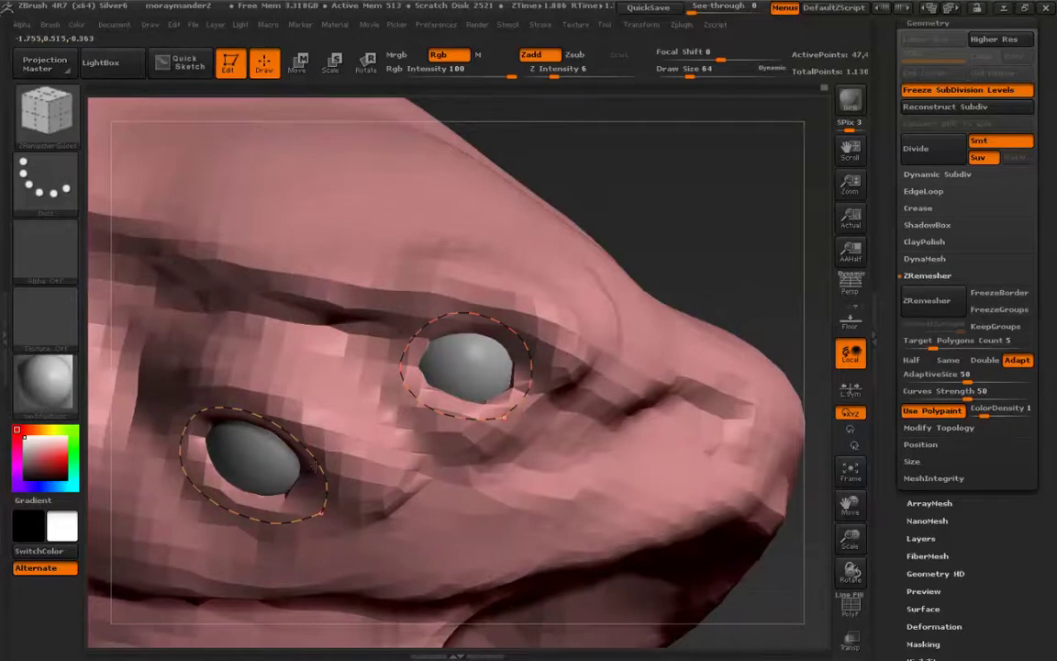
- Draw a second, larger guide loop around each eye, outside the first one, with draw size 45
{"action": "right_click_drag", "start_coordinate": [353, 456], "coordinate": [514, 384], "text": "alt"}
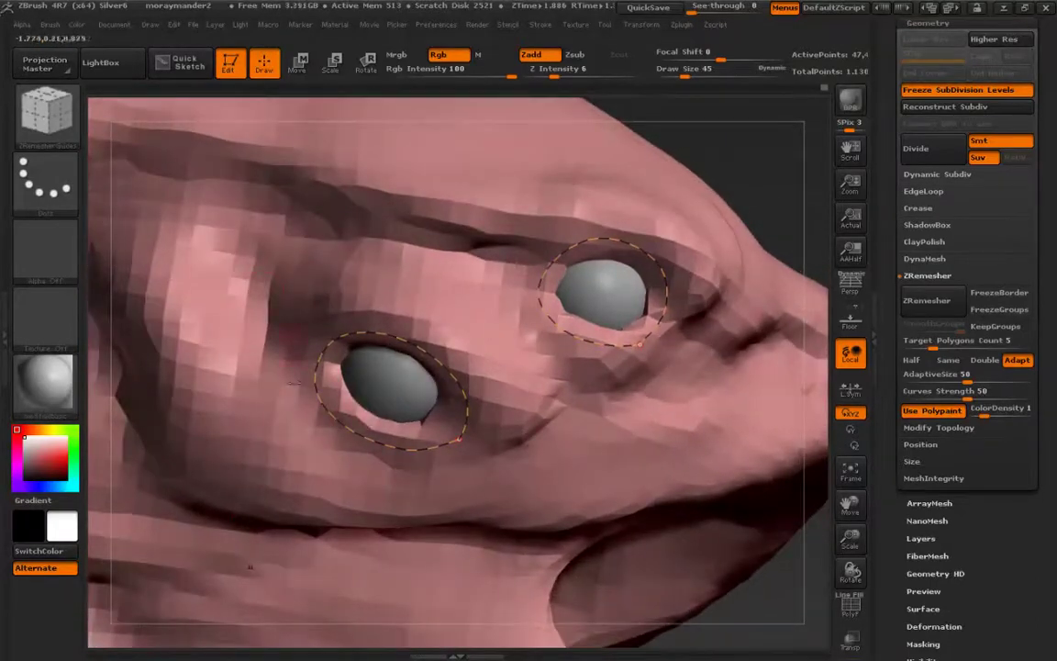
{"action": "key", "text": "]"}
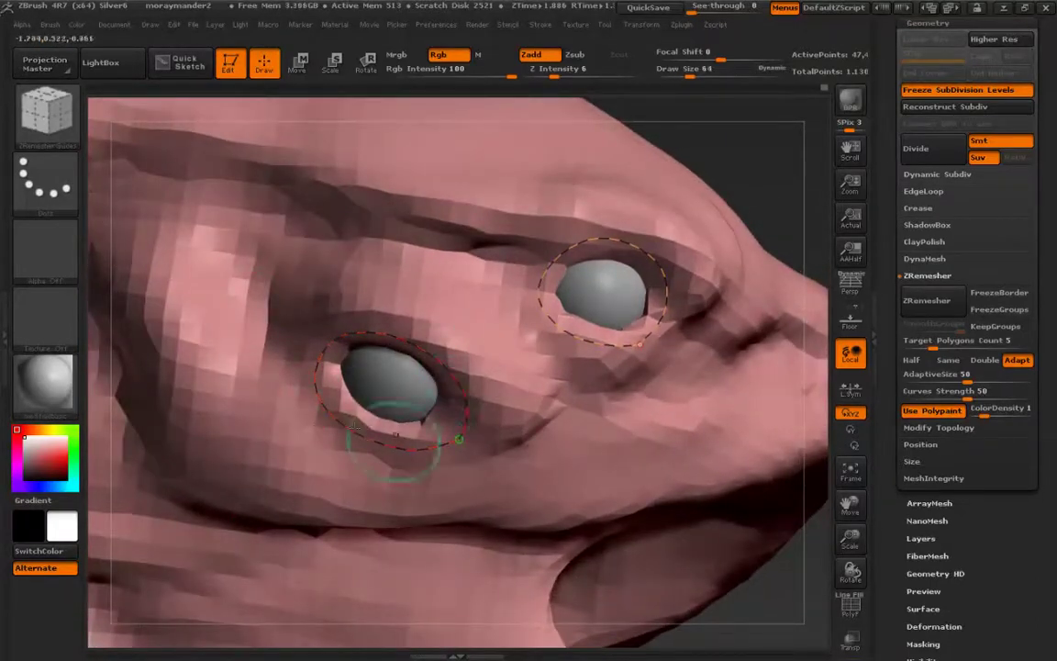
{"action": "key", "text": "bracketleft"}
{"action": "key", "text": "bracketleft"}
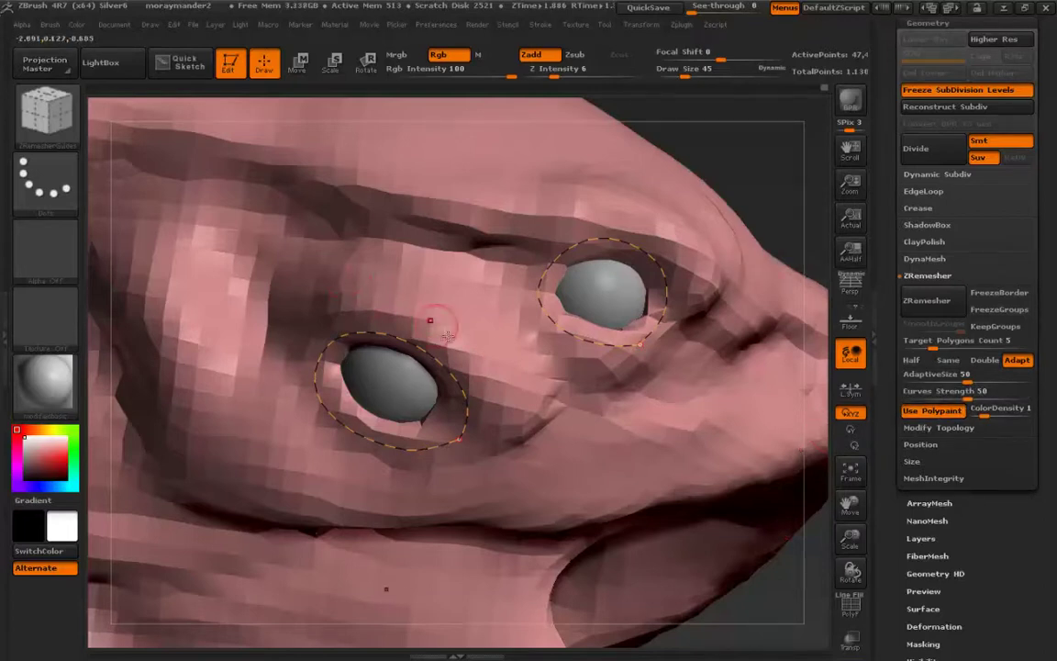
{"action": "mouse_move", "coordinate": [448, 325]}
{"action": "left_mouse_down"}
{"action": "mouse_move", "coordinate": [291, 341]}
{"action": "mouse_move", "coordinate": [287, 424]}
{"action": "mouse_move", "coordinate": [463, 464]}
{"action": "mouse_move", "coordinate": [450, 331]}
{"action": "left_mouse_up"}
{"action": "right_click_drag", "start_coordinate": [492, 299], "coordinate": [389, 304]}
{"action": "mouse_move", "coordinate": [388, 300]}
{"action": "left_mouse_down"}
{"action": "mouse_move", "coordinate": [377, 386]}
{"action": "mouse_move", "coordinate": [499, 444]}
{"action": "mouse_move", "coordinate": [574, 357]}
{"action": "mouse_move", "coordinate": [491, 278]}
{"action": "mouse_move", "coordinate": [419, 285]}
{"action": "mouse_move", "coordinate": [389, 300]}
{"action": "left_mouse_up"}
{"action": "right_click_drag", "start_coordinate": [213, 332], "coordinate": [262, 230], "text": "alt"}
{"action": "right_click_drag", "start_coordinate": [358, 370], "coordinate": [366, 367]}
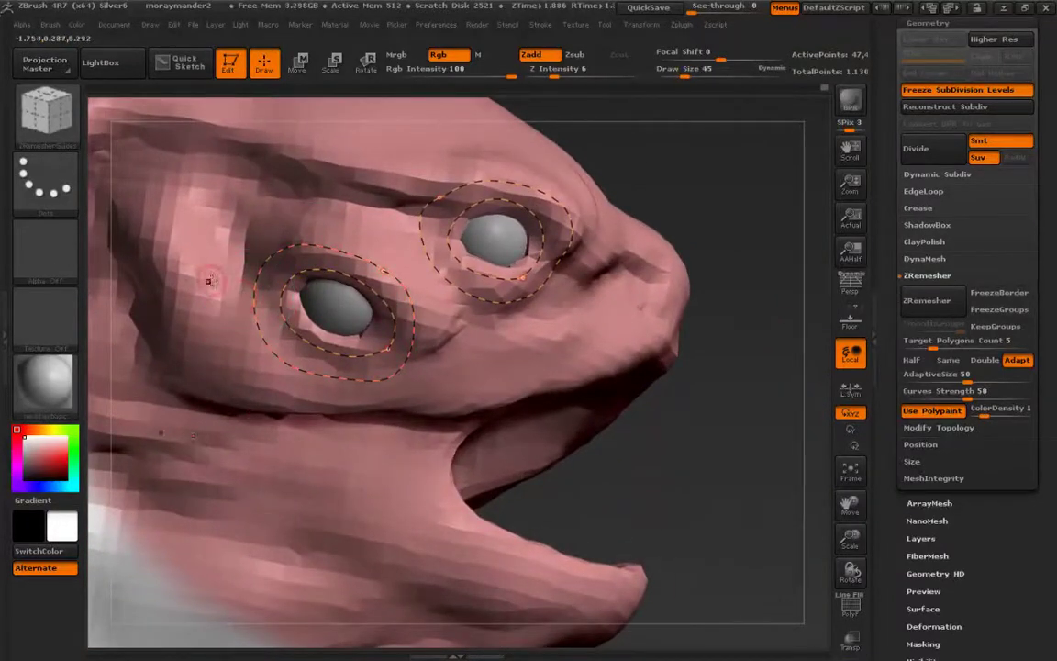
- Try ZRemeshing the creature with the double eye guides and display the wireframe
{"action": "left_click_drag", "start_coordinate": [210, 282], "coordinate": [351, 359]}
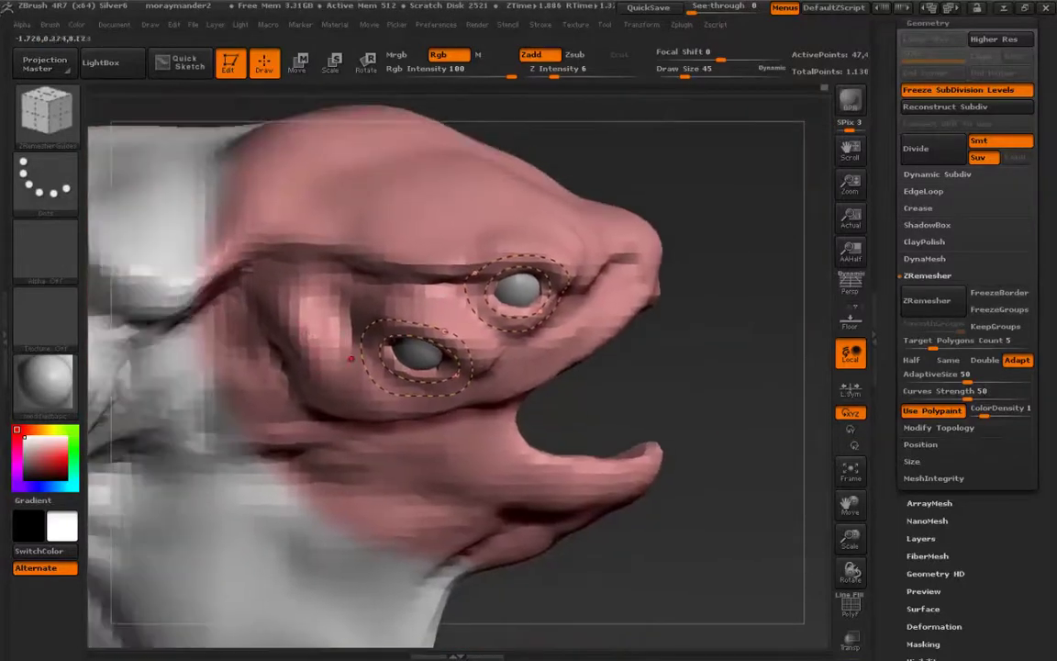
{"action": "left_click", "coordinate": [928, 301]}
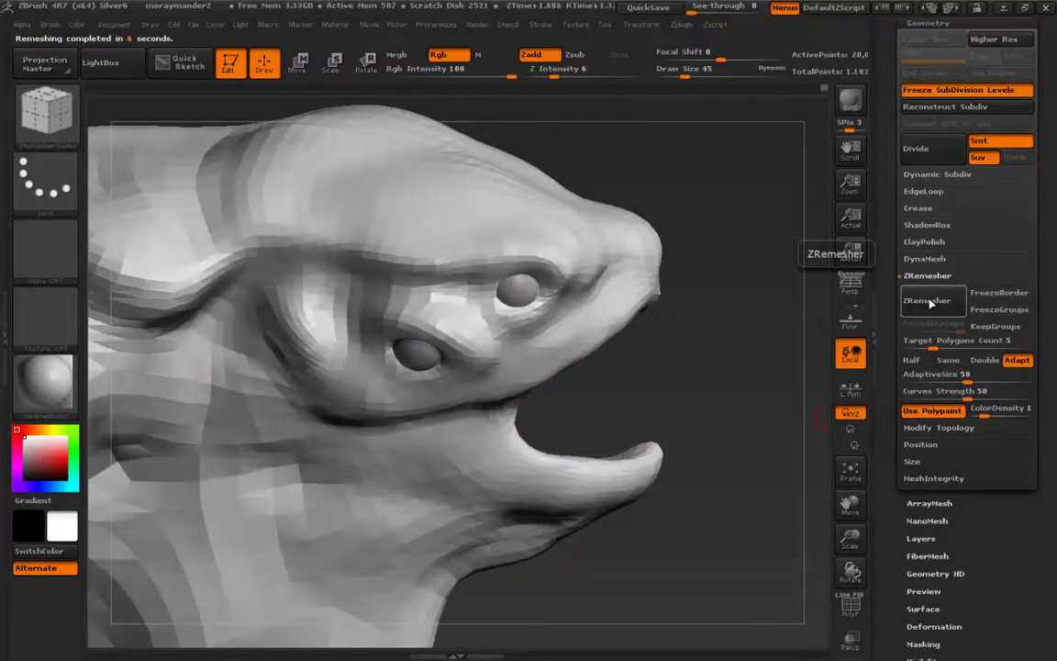
{"action": "key", "text": "shift+f"}
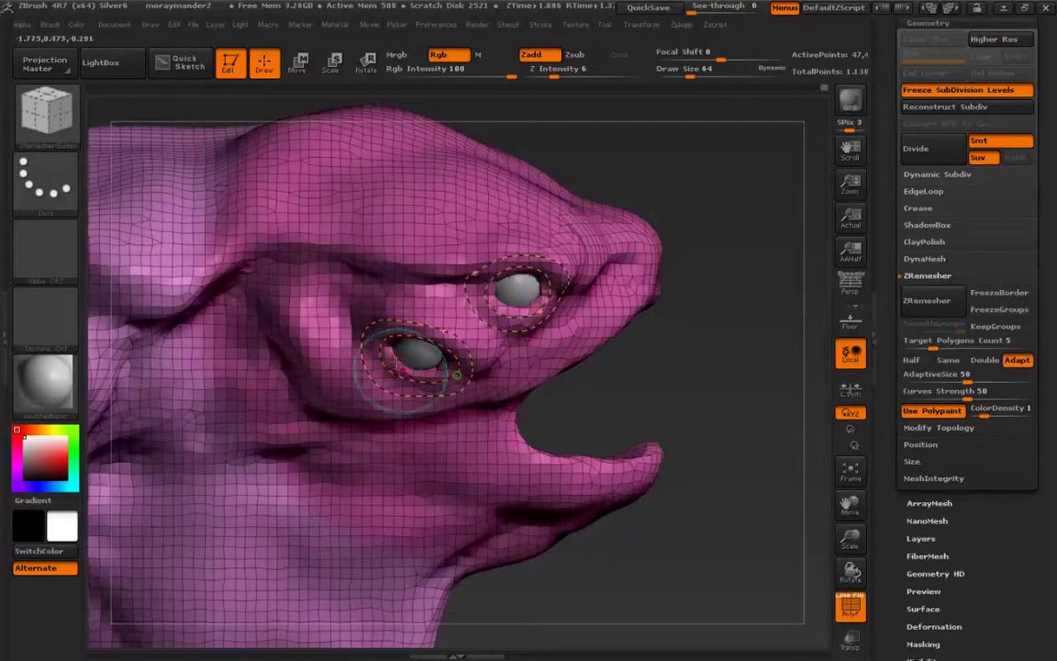
- Set the draw size to 282, hide the wireframe and smooth the guide loops around both eyes
{"action": "key", "text": "s"}
{"action": "left_click_drag", "start_coordinate": [397, 360], "coordinate": [437, 360]}
{"action": "mouse_move", "coordinate": [332, 323]}
{"action": "right_mouse_down"}
{"action": "mouse_move", "coordinate": [336, 249]}
{"action": "mouse_move", "coordinate": [358, 240]}
{"action": "right_mouse_up"}
{"action": "key", "text": "shift"}
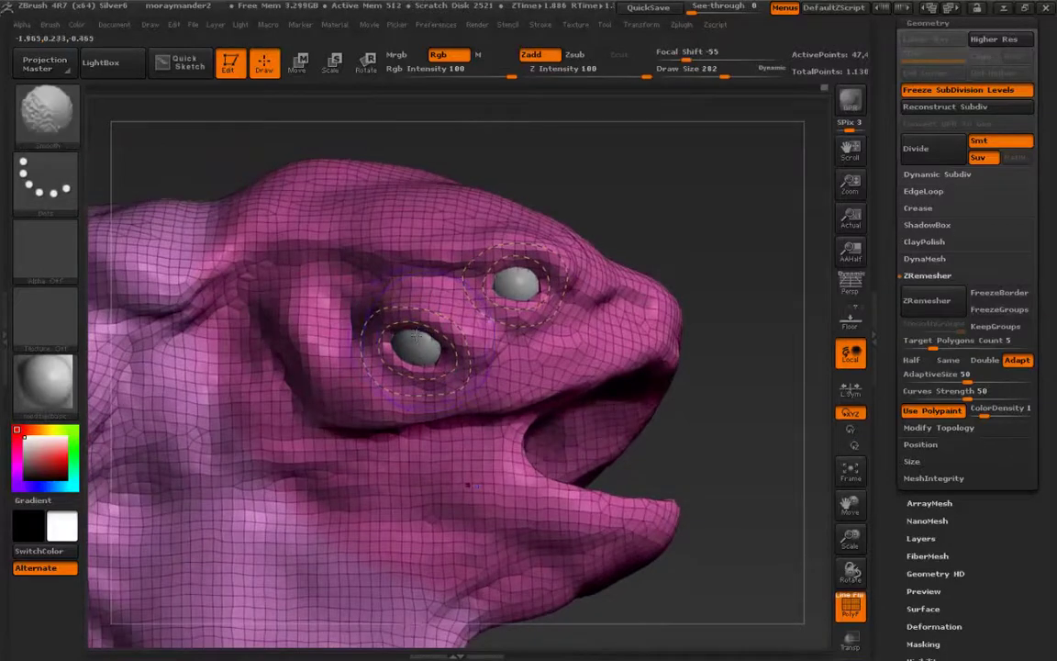
{"action": "left_click_drag", "start_coordinate": [417, 339], "coordinate": [417, 326]}
{"action": "key", "text": "shift+f"}
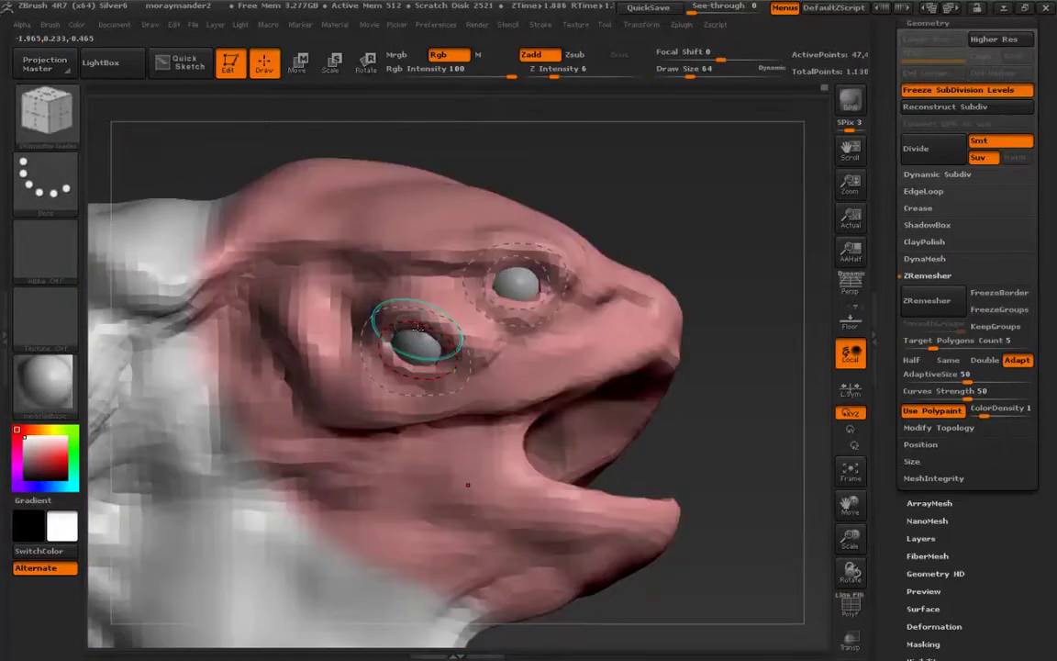
{"action": "key", "text": "shift"}
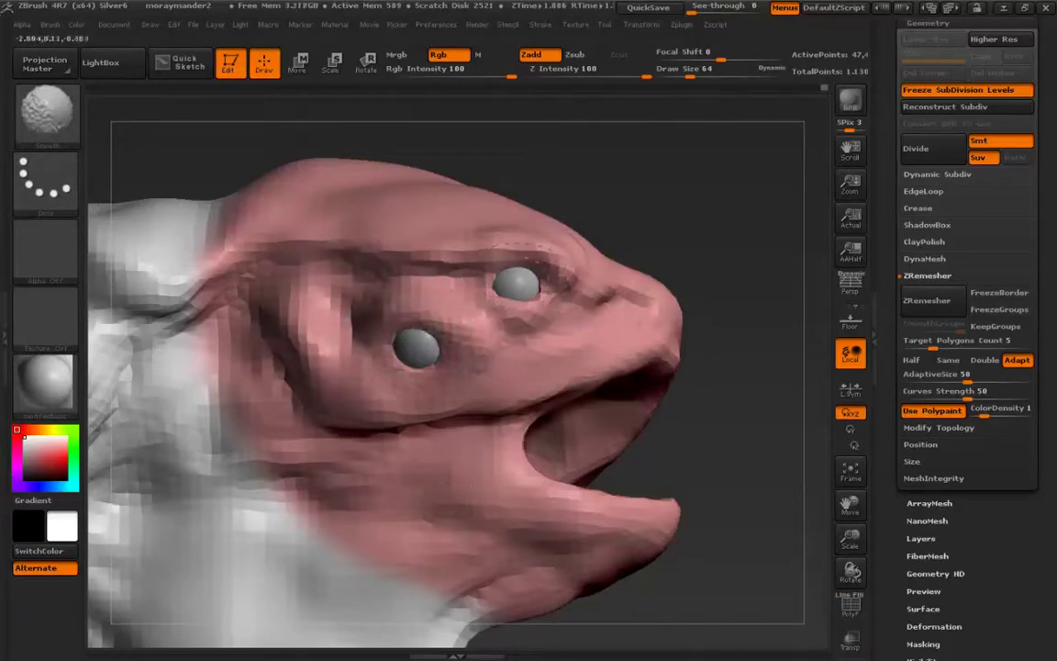
{"action": "mouse_move", "coordinate": [510, 307]}
{"action": "left_mouse_down", "text": "shift"}
{"action": "mouse_move", "coordinate": [486, 261]}
{"action": "mouse_move", "coordinate": [503, 284]}
{"action": "left_mouse_up", "text": "shift"}
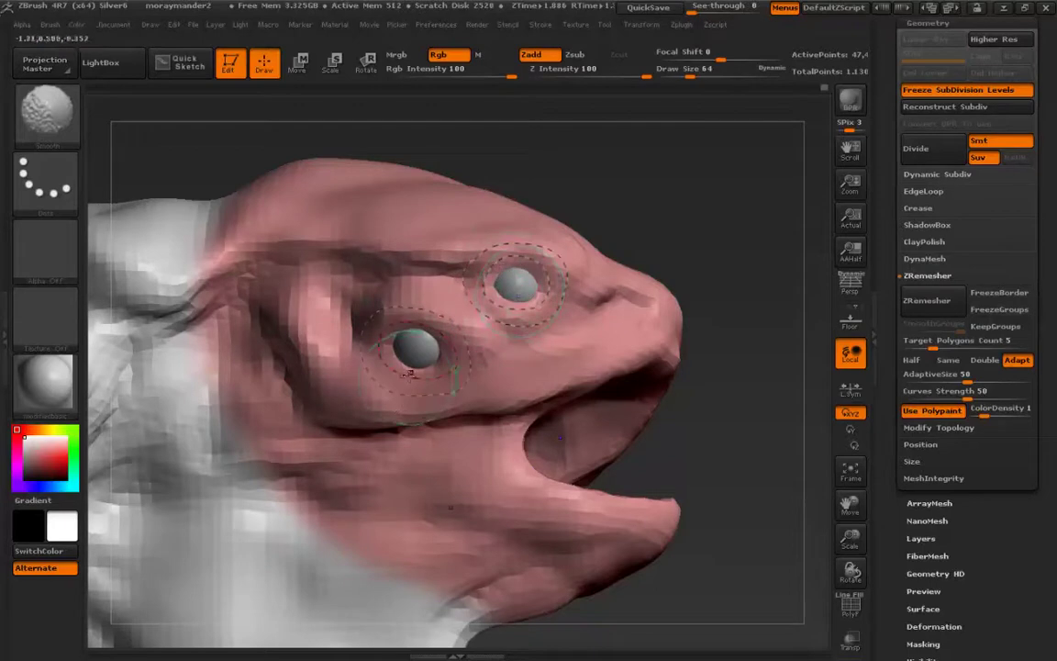
{"action": "mouse_move", "coordinate": [413, 424]}
{"action": "right_mouse_down"}
{"action": "mouse_move", "coordinate": [518, 427]}
{"action": "mouse_move", "coordinate": [463, 437]}
{"action": "mouse_move", "coordinate": [481, 451]}
{"action": "mouse_move", "coordinate": [458, 464]}
{"action": "right_mouse_up"}
{"action": "key", "text": "shift"}
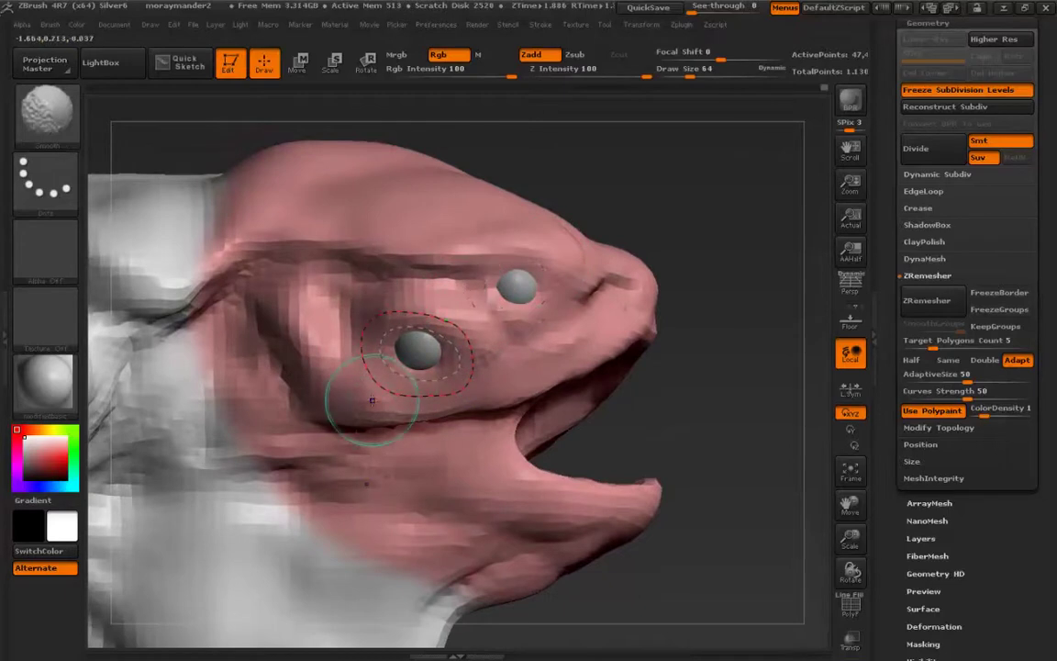
- ZRemesh the creature with the smoothed eye guides and display the wireframe
{"action": "left_click", "coordinate": [917, 300]}
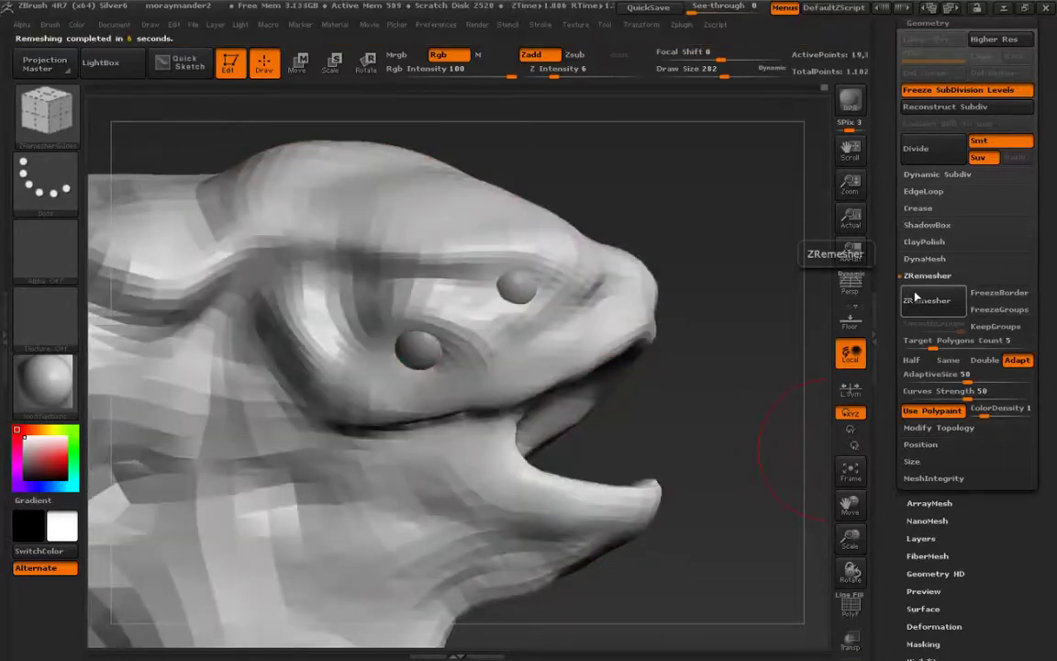
{"action": "key", "text": "shift+f"}
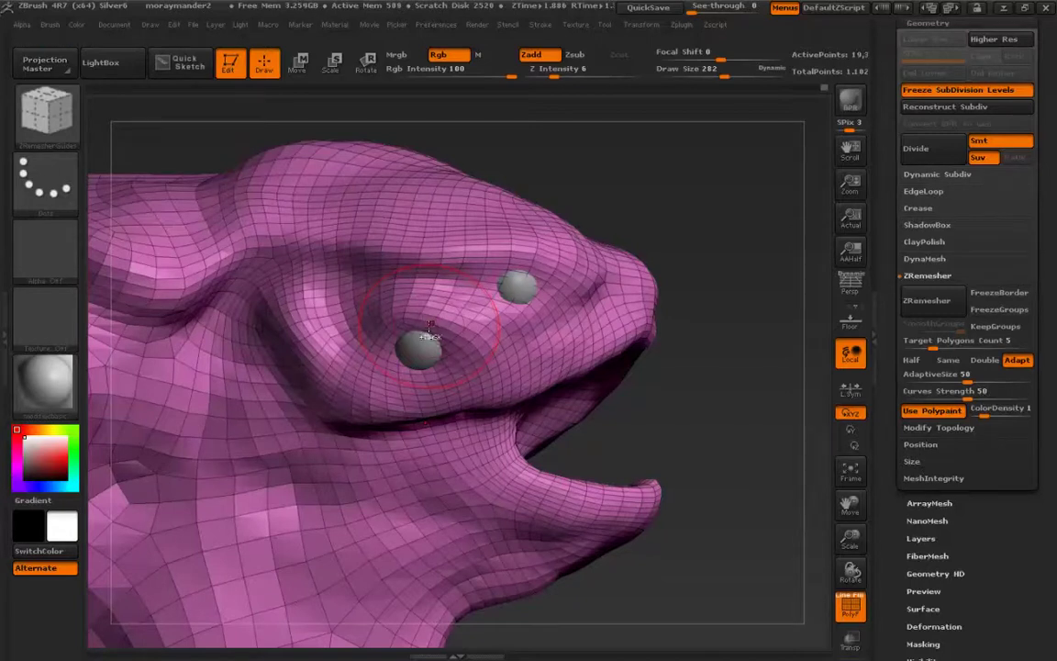
- Undo the last remesh, reselect the ZRemesher Guides brush and set Curves Strength to 61
{"action": "key", "text": "ctrl"}
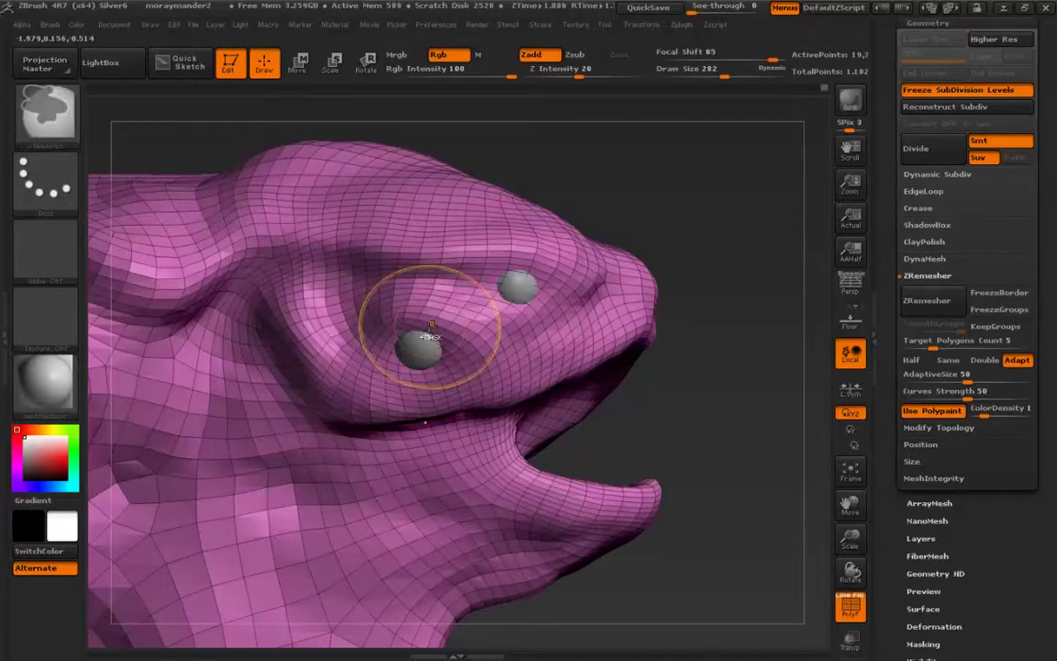
{"action": "key", "text": "ctrl+z"}
{"action": "key", "text": "b"}
{"action": "key", "text": "z"}
{"action": "key", "text": "r"}
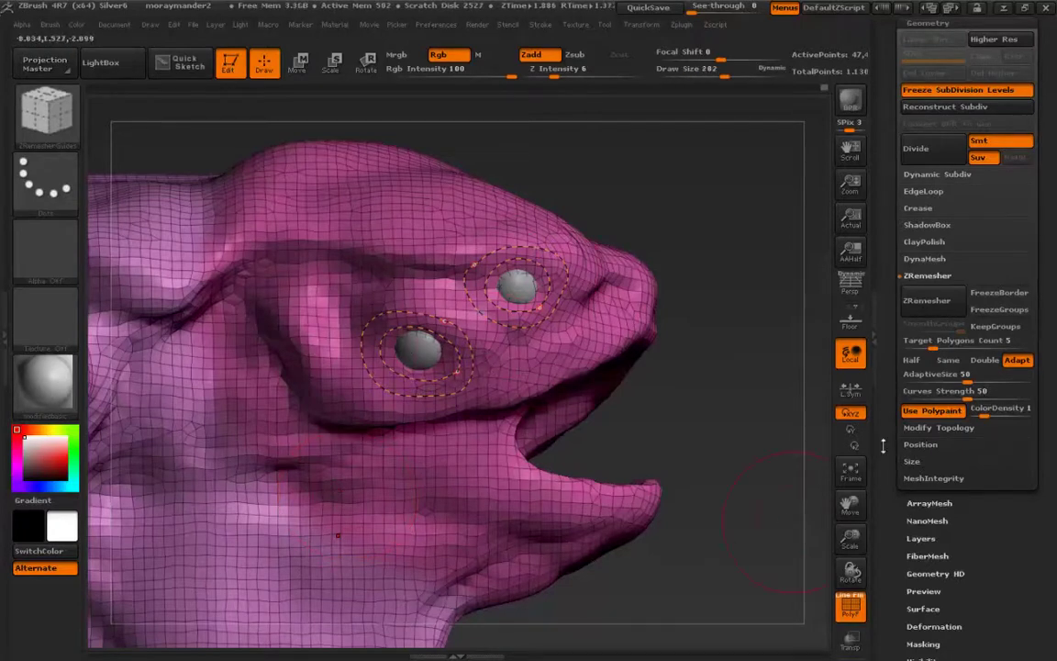
{"action": "left_click", "coordinate": [982, 392]}
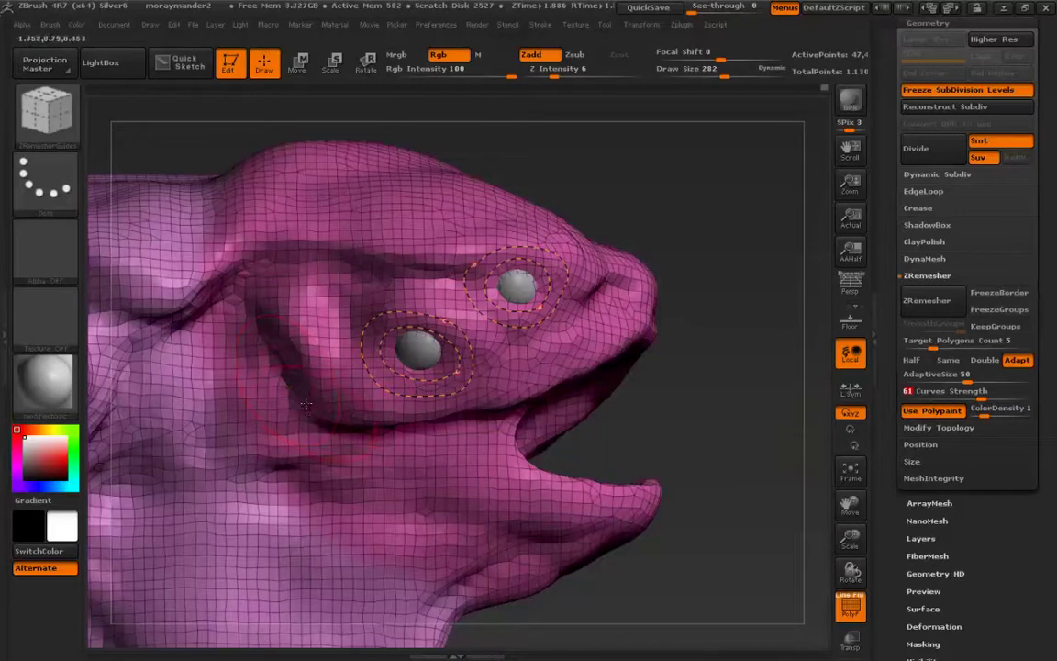
- Draw a third guide loop around each eye, outside the existing two, with draw size 31
{"action": "right_click_drag", "start_coordinate": [355, 401], "coordinate": [348, 396], "text": "alt"}
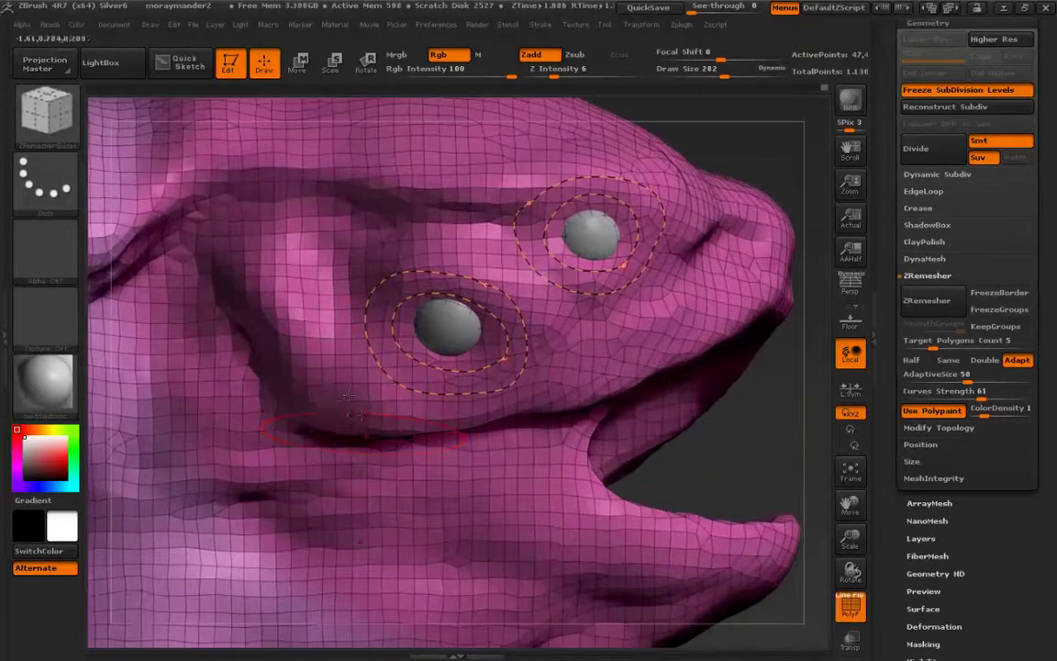
{"action": "key", "text": "s"}
{"action": "left_click_drag", "start_coordinate": [347, 397], "coordinate": [308, 396]}
{"action": "type", "text": "s"}
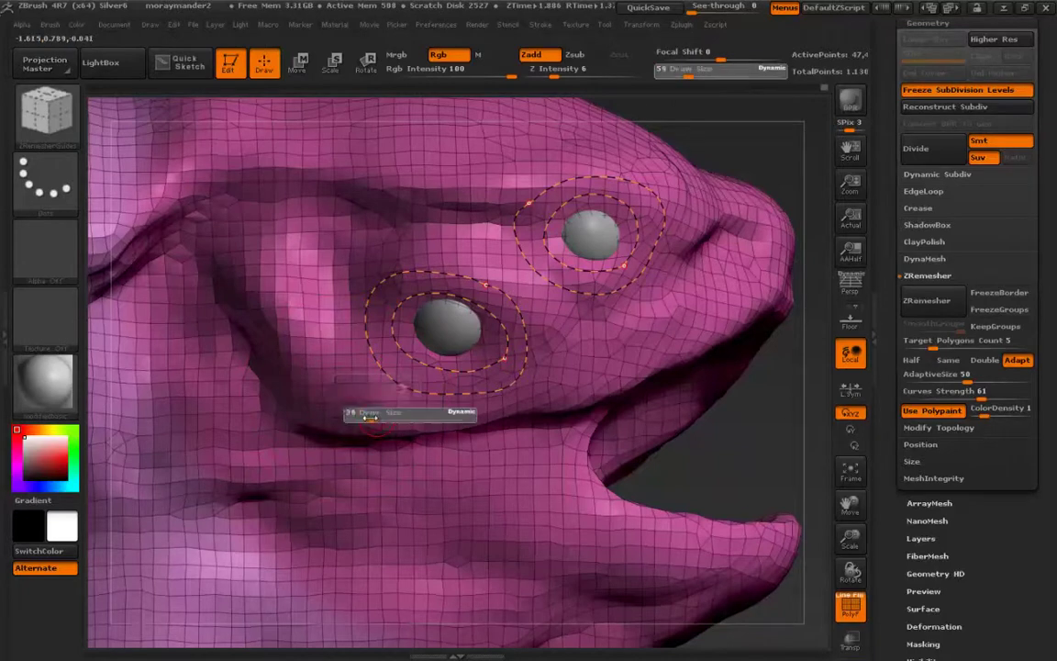
{"action": "type", "text": "31"}
{"action": "key", "text": "Return"}
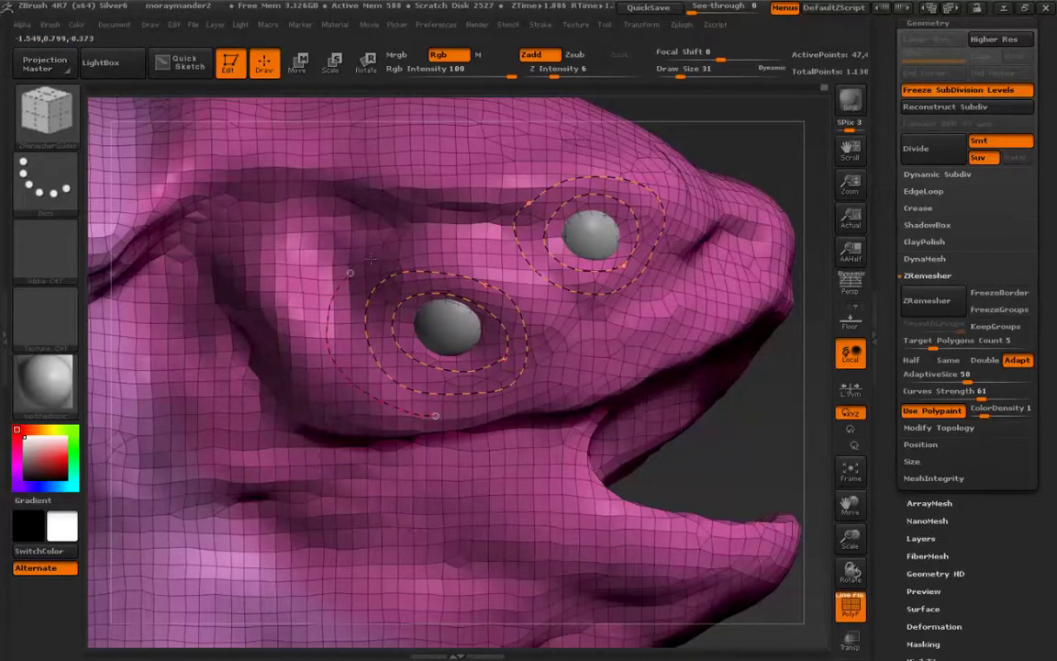
{"action": "mouse_move", "coordinate": [420, 250]}
{"action": "left_mouse_down"}
{"action": "mouse_move", "coordinate": [463, 250]}
{"action": "mouse_move", "coordinate": [550, 340]}
{"action": "left_mouse_up"}
{"action": "left_click_drag", "start_coordinate": [449, 415], "coordinate": [433, 419]}
{"action": "right_click_drag", "start_coordinate": [520, 303], "coordinate": [356, 444], "text": "alt"}
{"action": "mouse_move", "coordinate": [334, 330]}
{"action": "left_mouse_down"}
{"action": "mouse_move", "coordinate": [413, 301]}
{"action": "mouse_move", "coordinate": [520, 367]}
{"action": "left_mouse_up"}
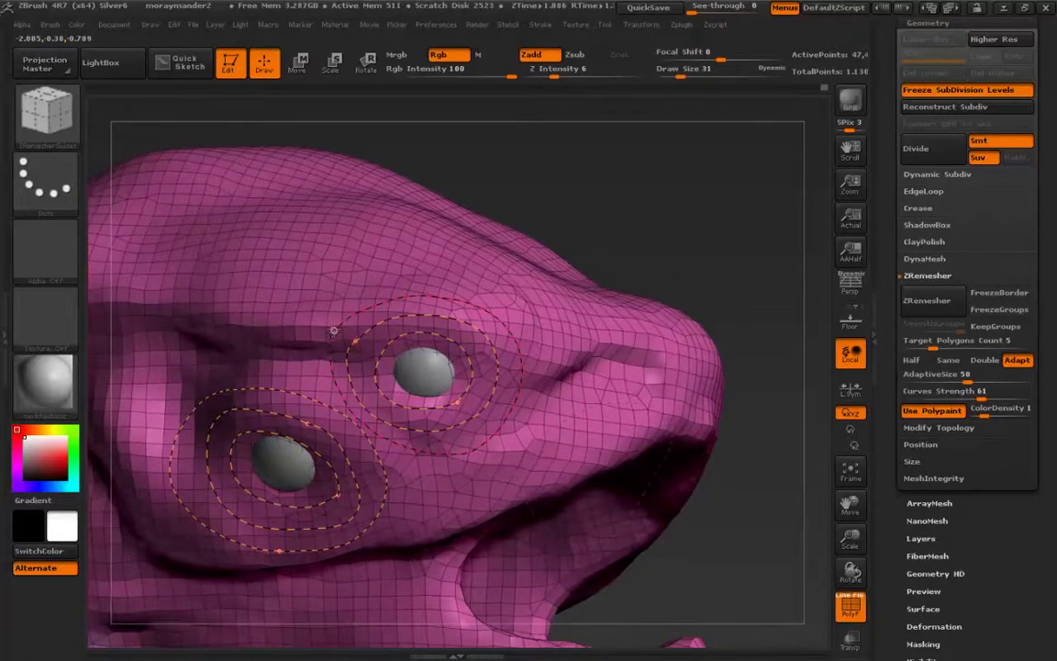
- Try ZRemeshing the creature with triple eye guides at Curves Strength 61, and inspect the edge flow on the head
{"action": "right_click_drag", "start_coordinate": [300, 308], "coordinate": [327, 443], "text": "alt"}
{"action": "left_click", "coordinate": [922, 311]}
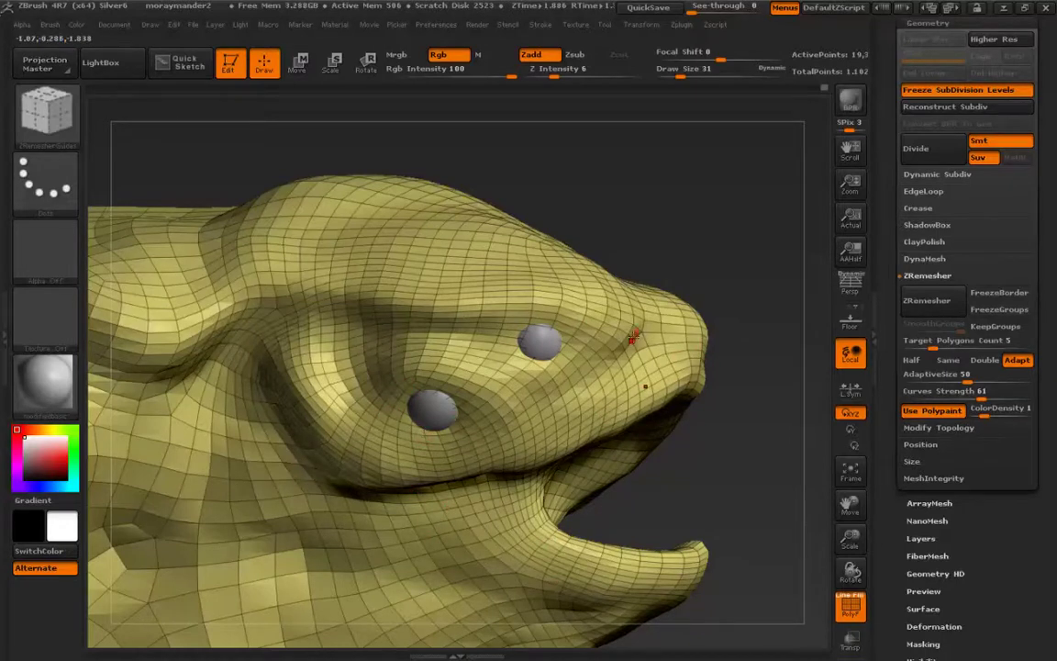
{"action": "right_click_drag", "start_coordinate": [632, 337], "coordinate": [529, 405]}
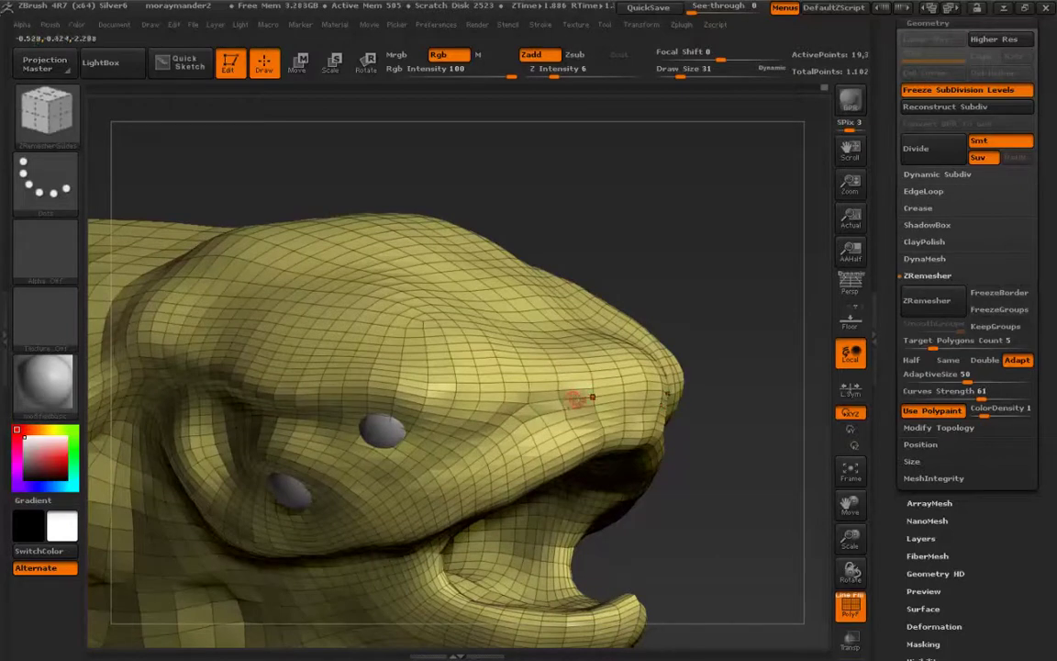
{"action": "right_click_drag", "start_coordinate": [577, 399], "coordinate": [371, 459]}
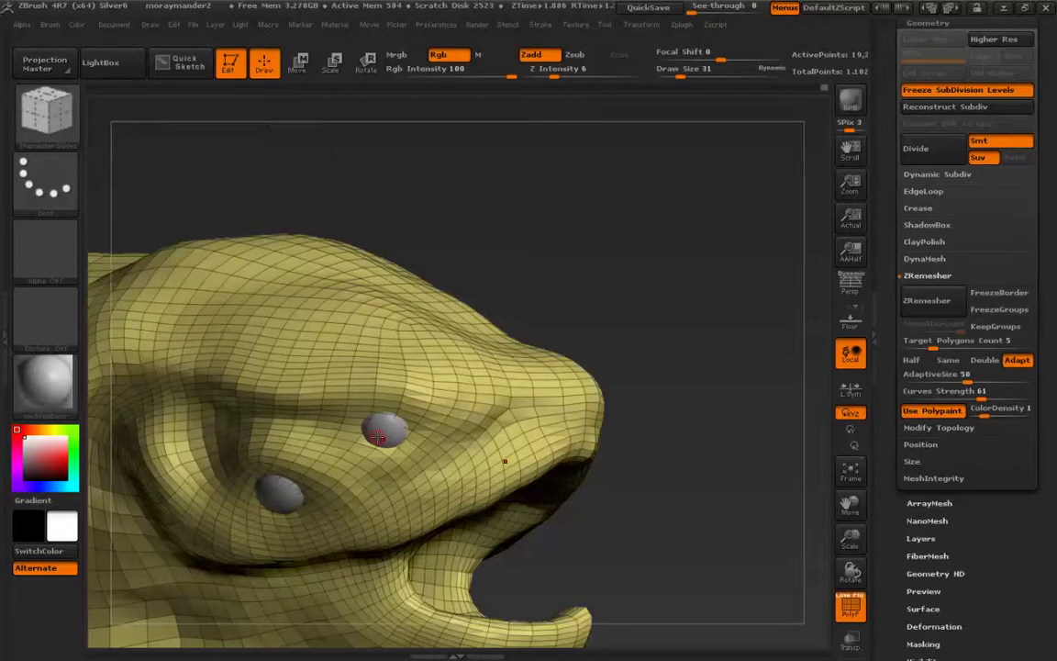
{"action": "right_click_drag", "start_coordinate": [378, 437], "coordinate": [289, 438], "text": "alt"}
{"action": "left_click_drag", "start_coordinate": [289, 438], "coordinate": [334, 363]}
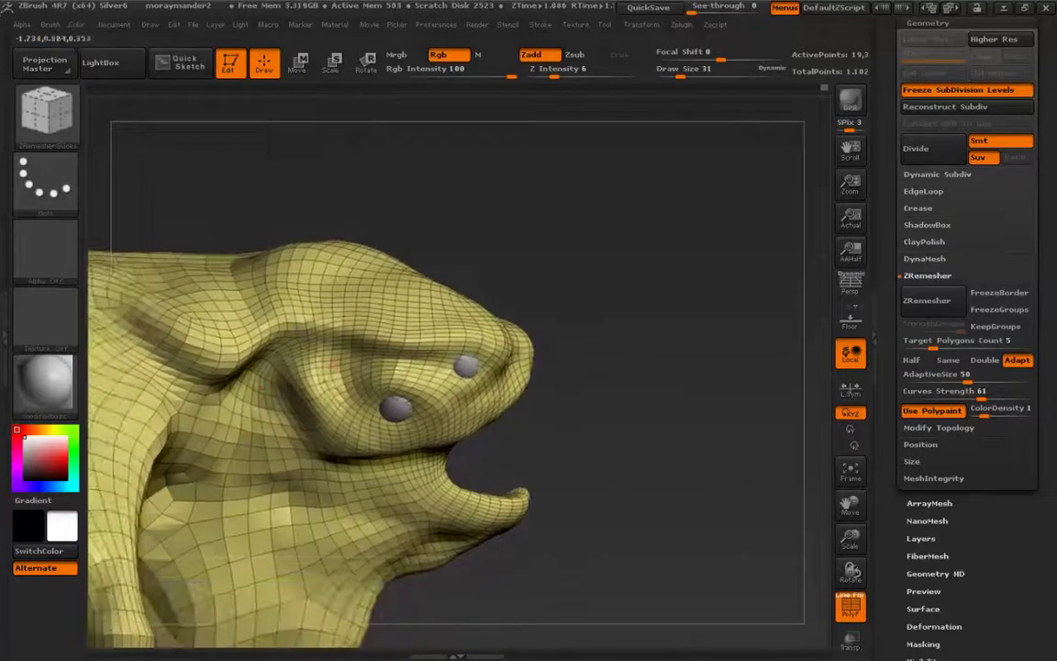
- Hide the wireframe and examine the surface shape of the remeshed head and body
{"action": "key", "text": "shift+f"}
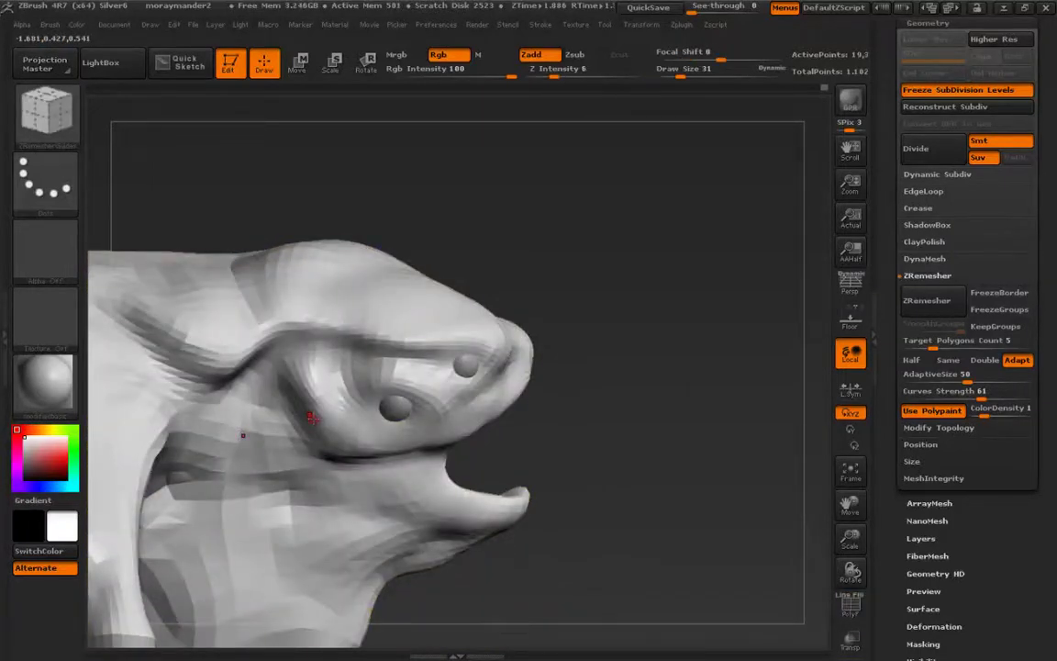
{"action": "right_click_drag", "start_coordinate": [317, 366], "coordinate": [287, 411]}
{"action": "left_click_drag", "start_coordinate": [285, 410], "coordinate": [302, 453]}
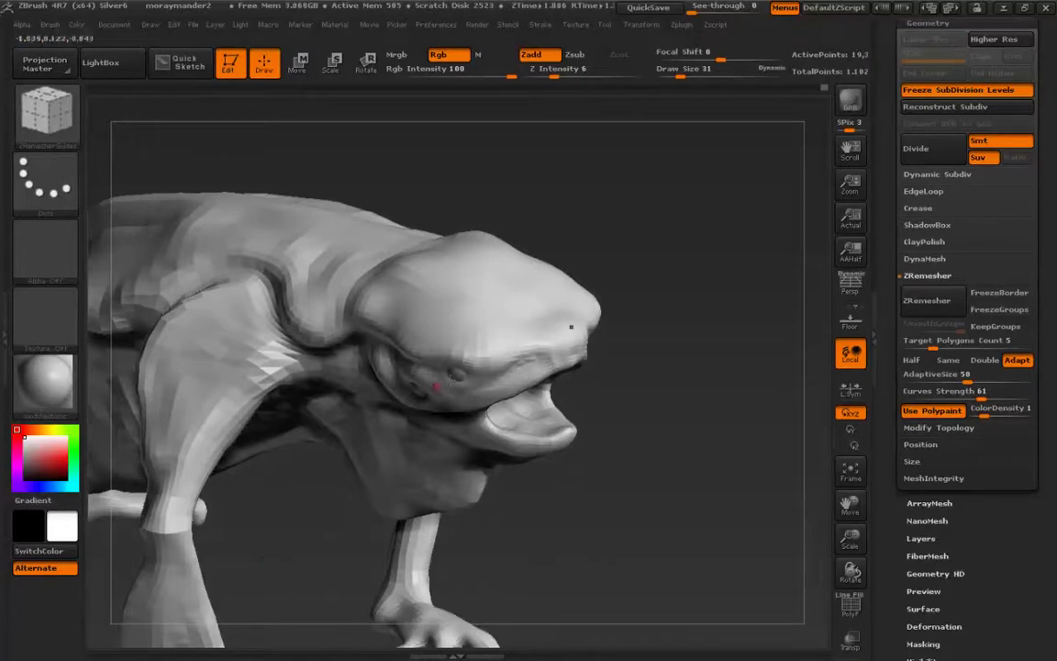
{"action": "right_click_drag", "start_coordinate": [453, 360], "coordinate": [415, 318]}
{"action": "right_click_drag", "start_coordinate": [374, 362], "coordinate": [642, 349], "text": "alt"}
{"action": "right_click_drag", "start_coordinate": [332, 510], "coordinate": [332, 396], "text": "alt"}
{"action": "left_click_drag", "start_coordinate": [321, 396], "coordinate": [363, 304]}
- Display the wireframe again and examine the polygon flow along the tail, legs and torso
{"action": "key", "text": "shift+f"}
{"action": "left_click_drag", "start_coordinate": [336, 397], "coordinate": [355, 373]}
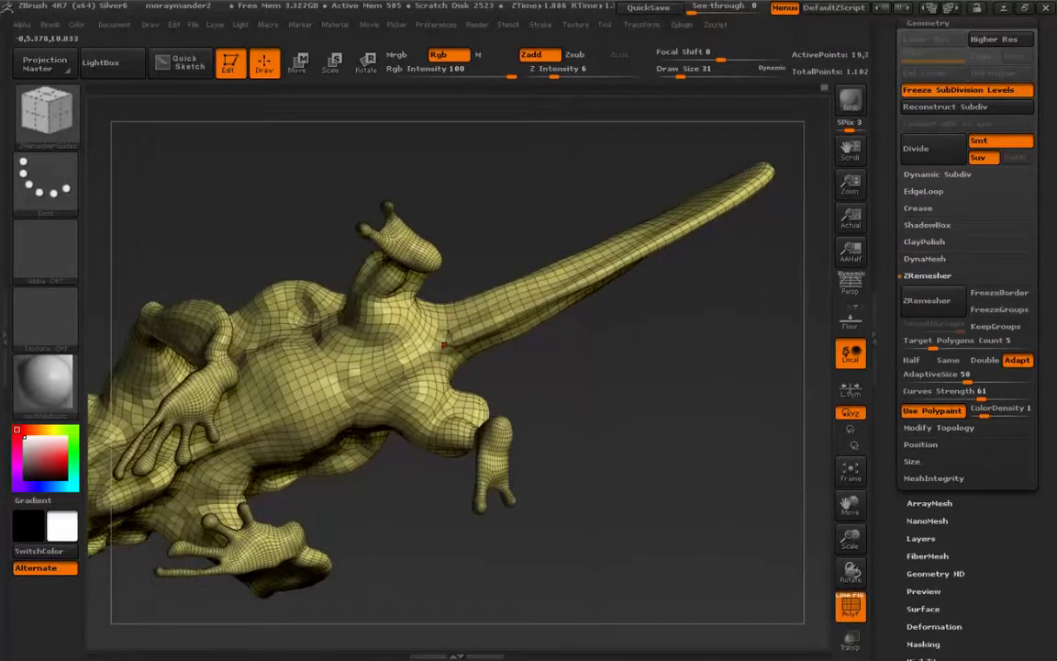
{"action": "right_click_drag", "start_coordinate": [425, 342], "coordinate": [345, 507]}
{"action": "left_click_drag", "start_coordinate": [431, 367], "coordinate": [389, 428]}
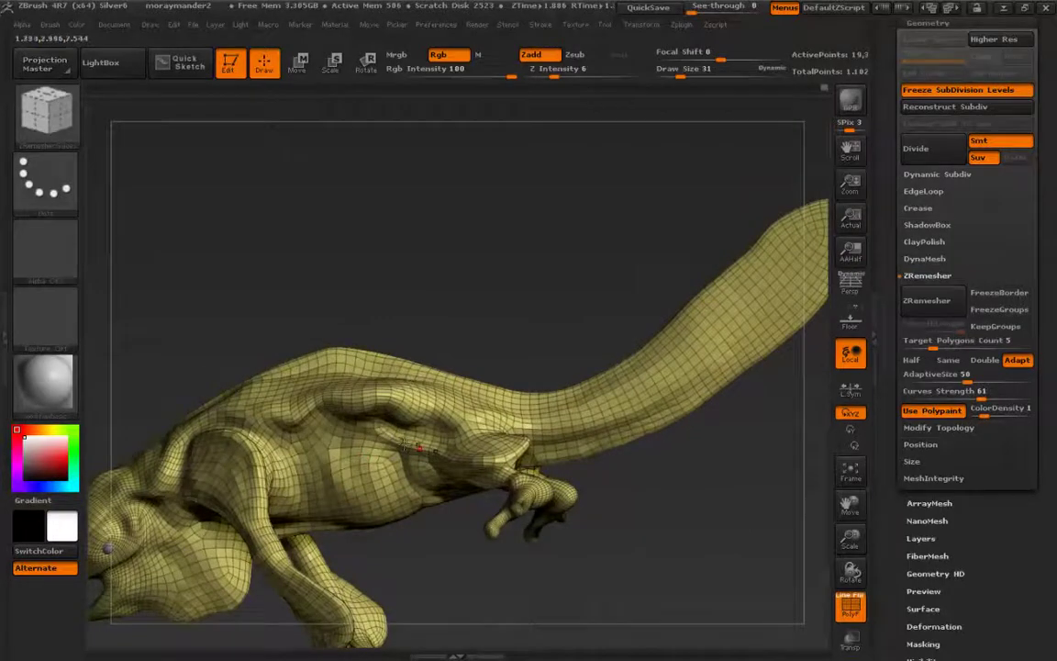
{"action": "right_click_drag", "start_coordinate": [420, 448], "coordinate": [495, 413]}
{"action": "mouse_move", "coordinate": [403, 413]}
{"action": "left_mouse_down"}
{"action": "mouse_move", "coordinate": [380, 530]}
{"action": "mouse_move", "coordinate": [395, 431]}
{"action": "left_mouse_up"}
{"action": "right_click_drag", "start_coordinate": [394, 431], "coordinate": [301, 414], "text": "alt"}
{"action": "left_click_drag", "start_coordinate": [300, 415], "coordinate": [305, 431]}
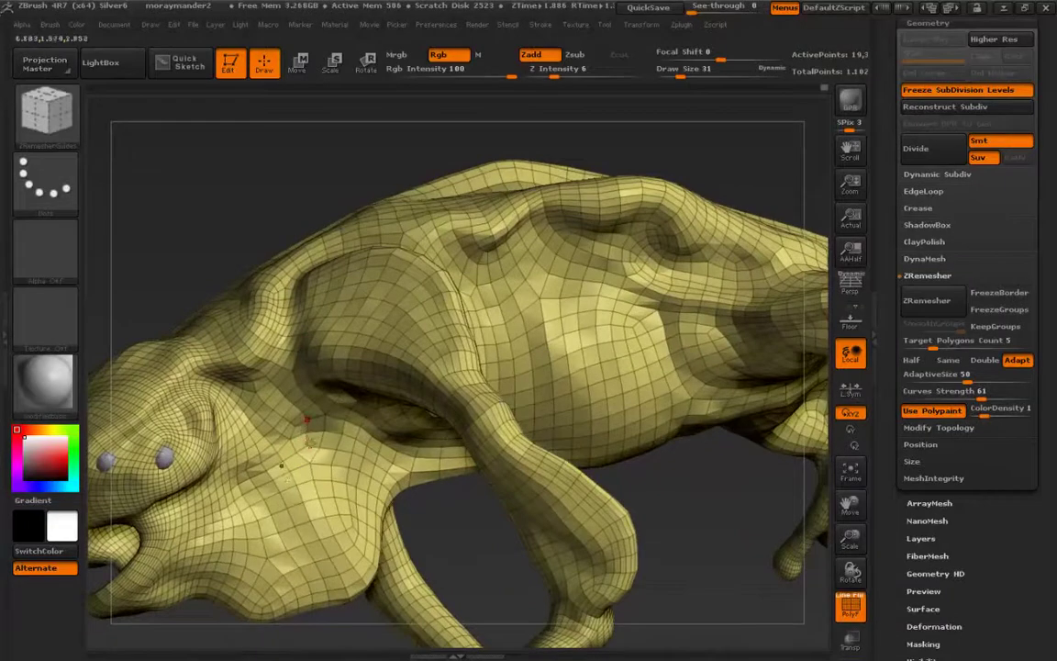
- Compare the remeshed creature with the original by undoing and redoing the remesh, and examine the topology of the throat and shoulder
{"action": "key", "text": "ctrl+z"}
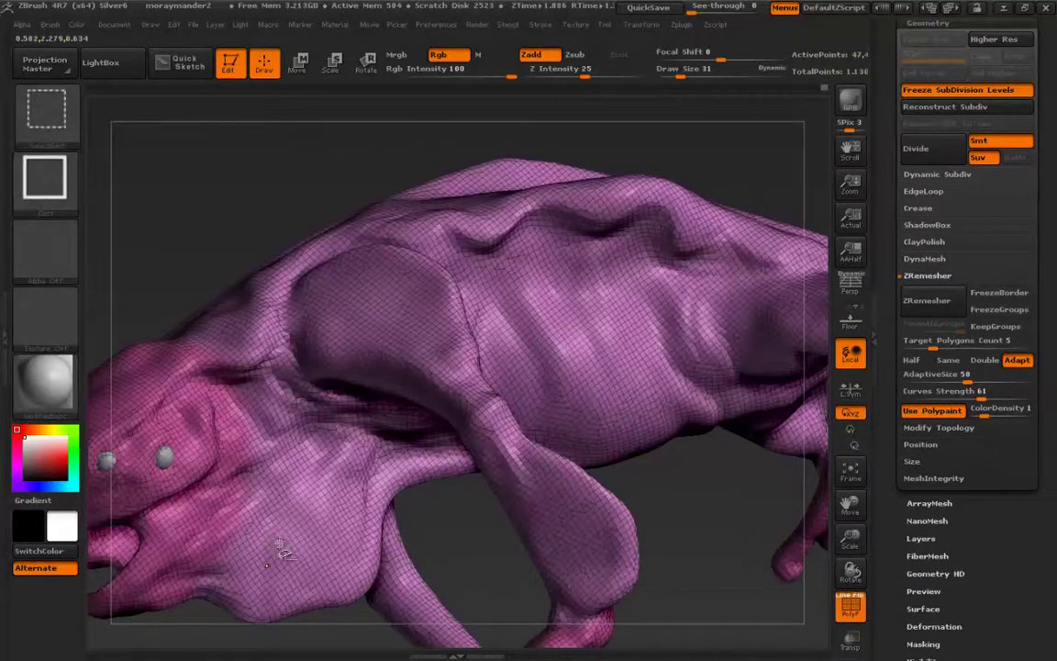
{"action": "key", "text": "ctrl+shift+z"}
{"action": "right_click_drag", "start_coordinate": [292, 500], "coordinate": [288, 473], "text": "alt"}
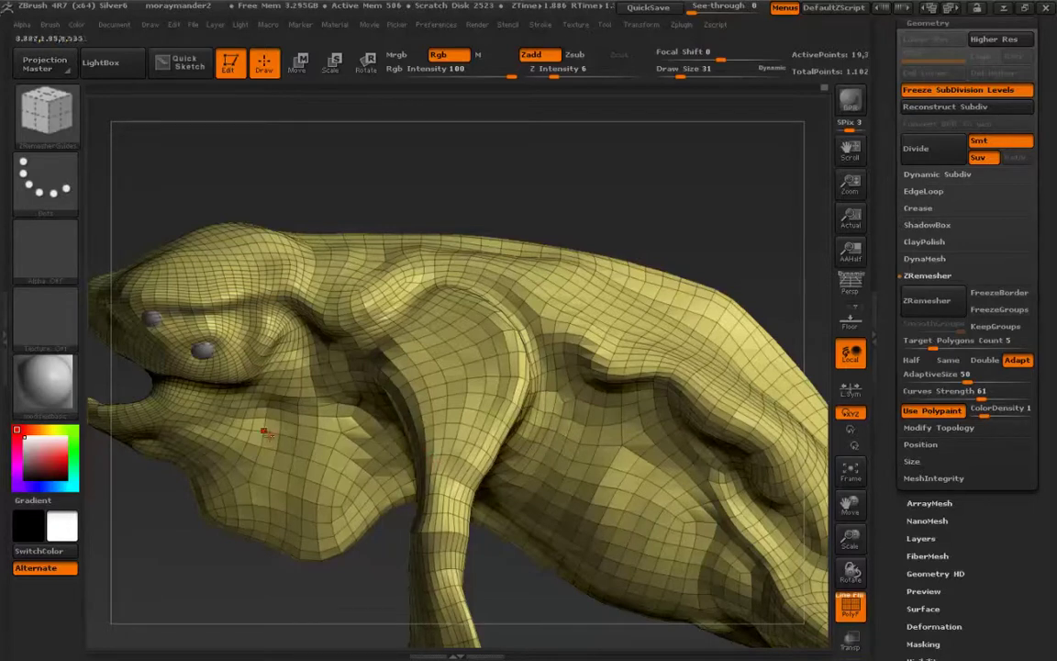
{"action": "right_click_drag", "start_coordinate": [264, 482], "coordinate": [326, 519], "text": "alt"}
{"action": "mouse_move", "coordinate": [383, 490]}
{"action": "right_mouse_down"}
{"action": "mouse_move", "coordinate": [441, 493]}
{"action": "mouse_move", "coordinate": [385, 488]}
{"action": "right_mouse_up"}
{"action": "left_click_drag", "start_coordinate": [252, 371], "coordinate": [301, 478]}
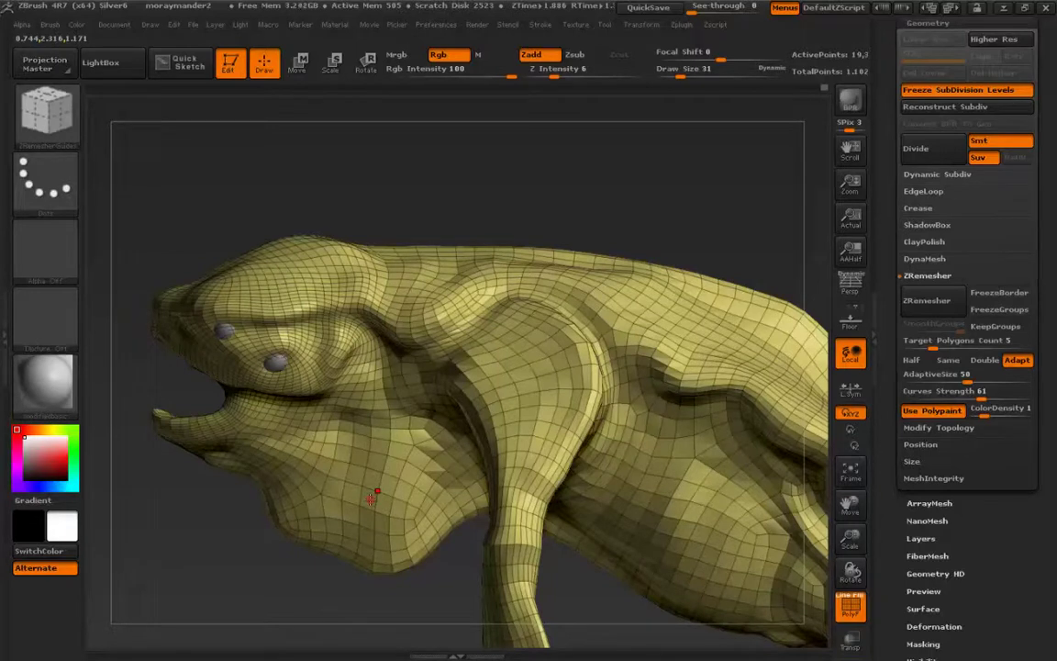
{"action": "right_click_drag", "start_coordinate": [371, 499], "coordinate": [396, 513], "text": "alt"}
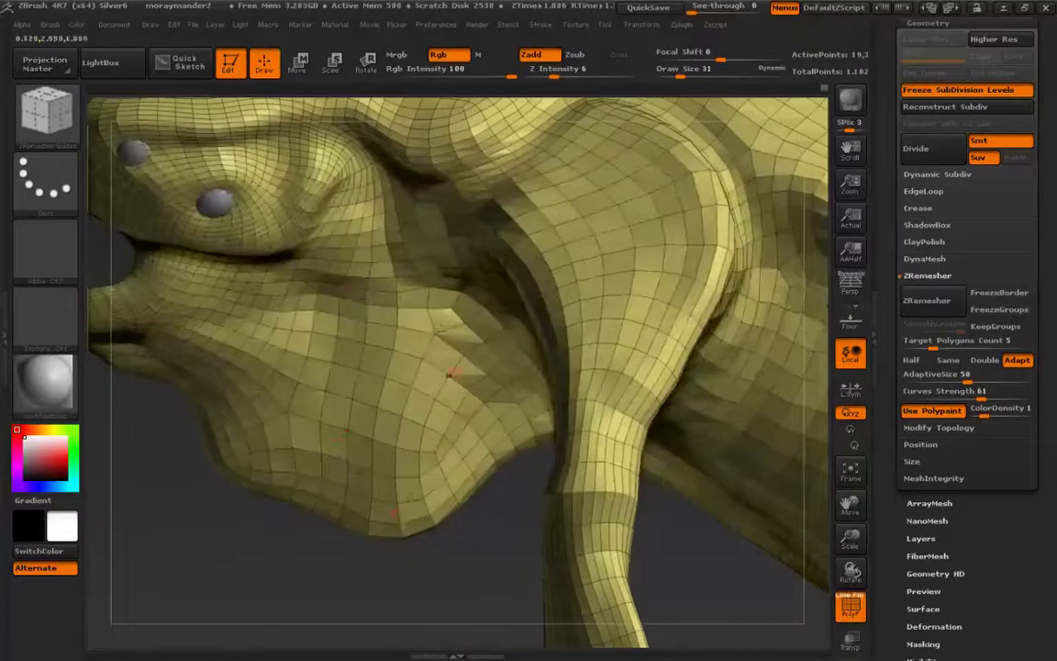
{"action": "right_click_drag", "start_coordinate": [431, 393], "coordinate": [441, 371]}
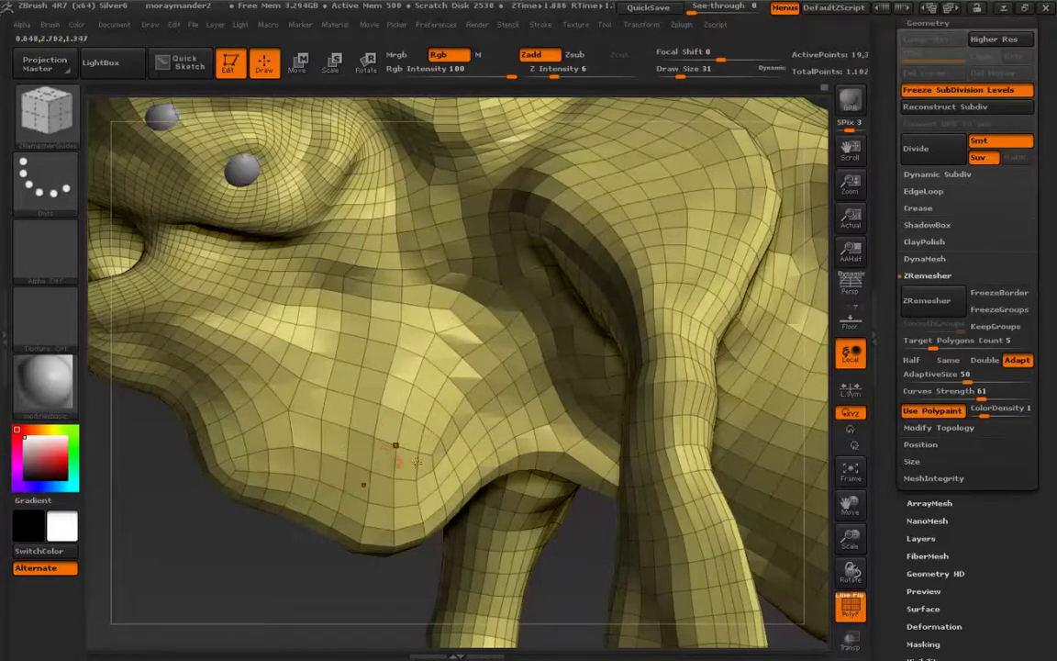
{"action": "right_click_drag", "start_coordinate": [297, 377], "coordinate": [277, 354]}
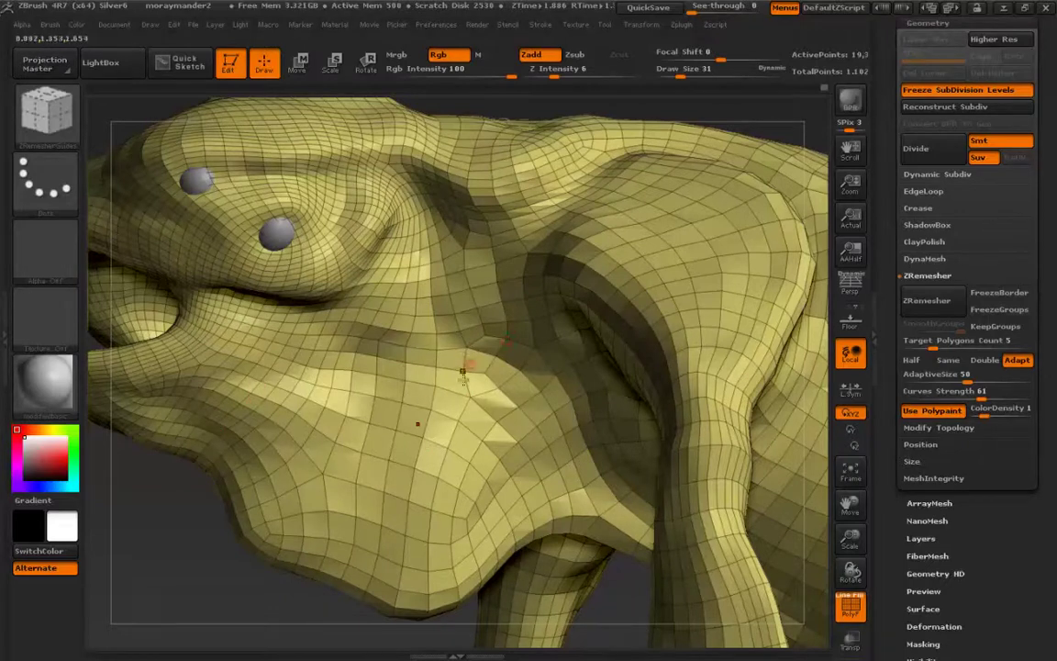
- Undo the remesh and smooth the neck surface in front of the shoulder with draw size 356
{"action": "key", "text": "shift"}
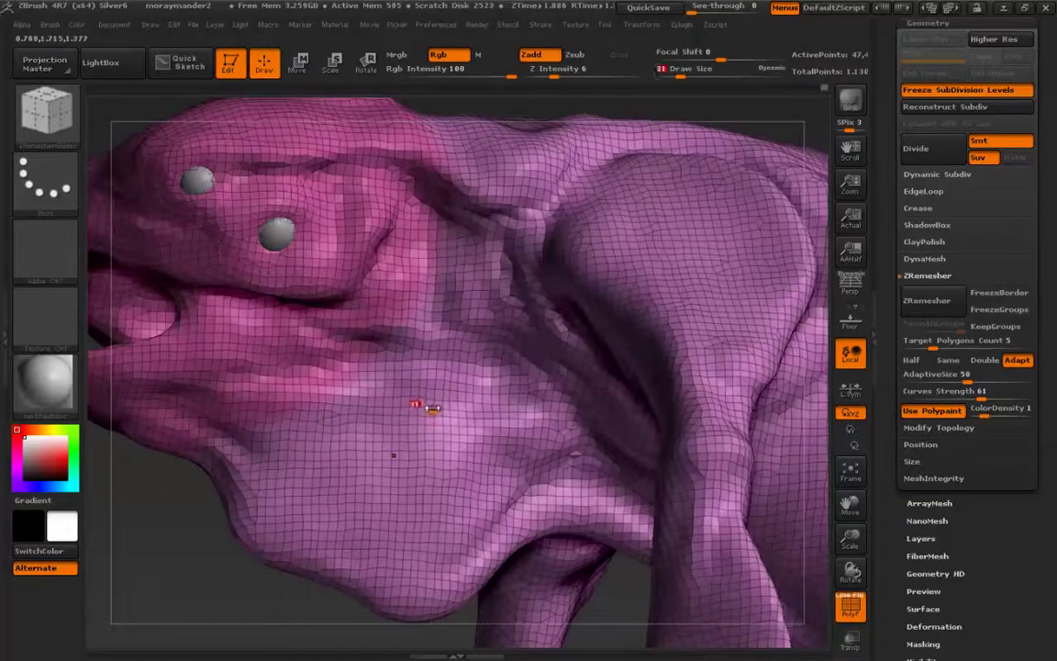
{"action": "key", "text": "s"}
{"action": "left_click_drag", "start_coordinate": [432, 409], "coordinate": [452, 409]}
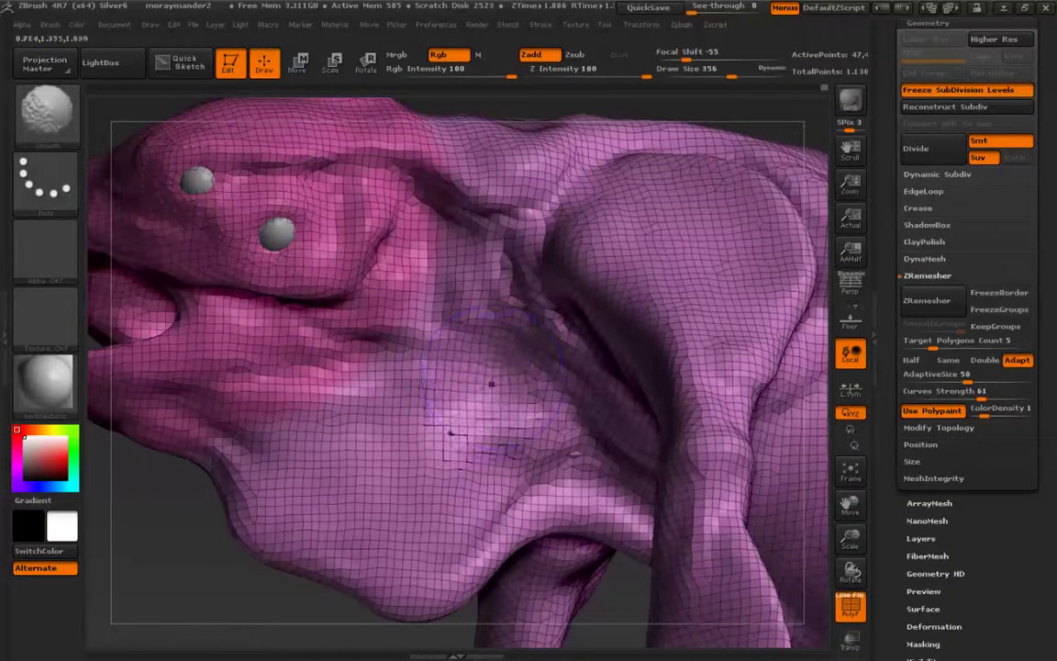
{"action": "mouse_move", "coordinate": [492, 383]}
{"action": "left_mouse_down", "text": "shift"}
{"action": "mouse_move", "coordinate": [450, 386]}
{"action": "mouse_move", "coordinate": [500, 413]}
{"action": "mouse_move", "coordinate": [585, 518]}
{"action": "left_mouse_up", "text": "shift"}
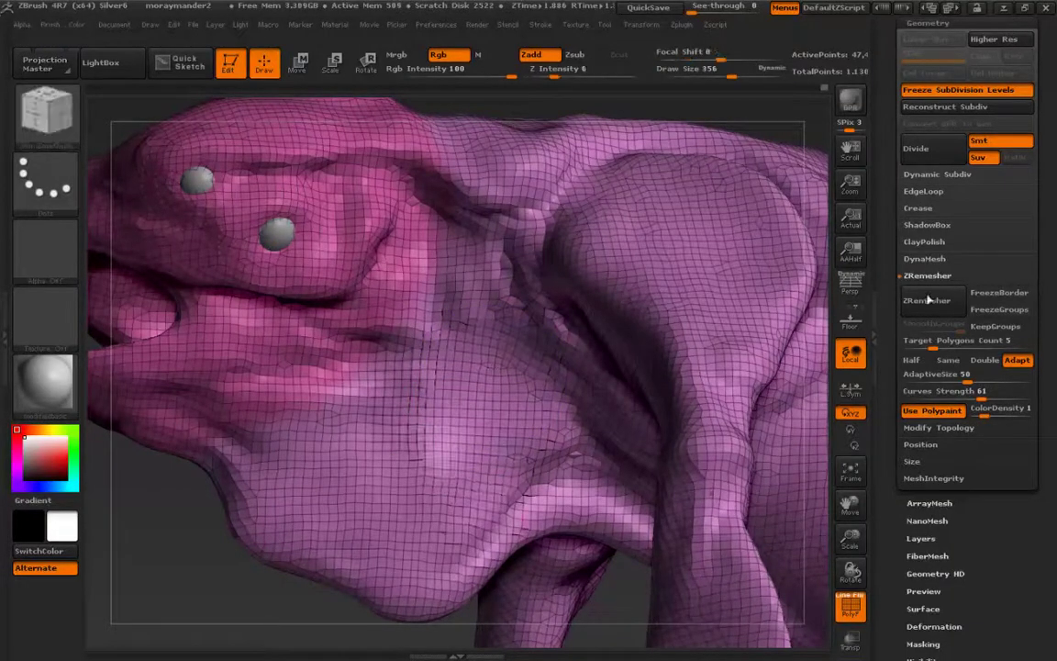
- Try ZRemeshing the creature with the smoothed neck at a target polygon count of 5
{"action": "left_click", "coordinate": [926, 301]}
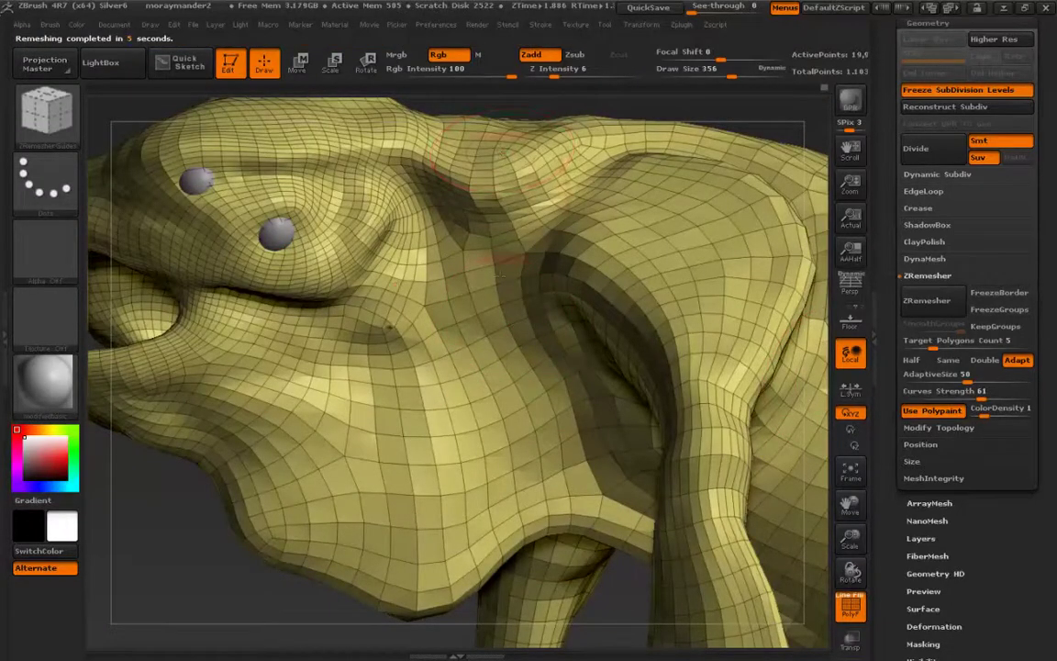
{"action": "mouse_move", "coordinate": [427, 325]}
{"action": "right_mouse_down", "text": "ctrl"}
{"action": "mouse_move", "coordinate": [430, 296]}
{"action": "mouse_move", "coordinate": [484, 241]}
{"action": "mouse_move", "coordinate": [538, 236]}
{"action": "mouse_move", "coordinate": [409, 335]}
{"action": "right_mouse_up", "text": "ctrl"}
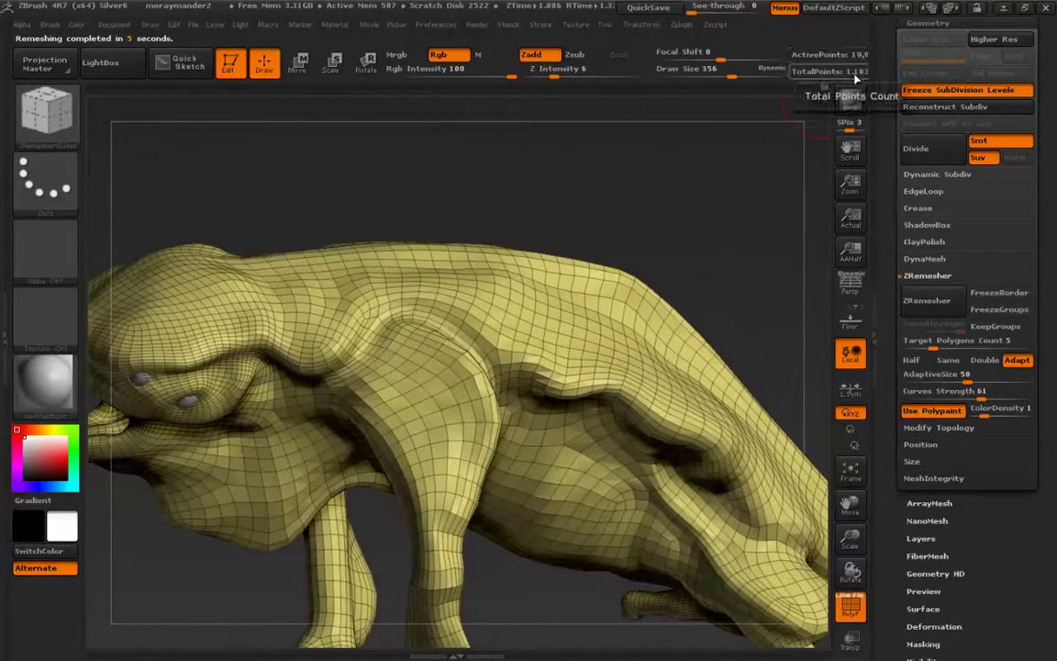
- Undo that remesh and ZRemesh the creature with Target Polygons Count set to 0.4625
{"action": "key", "text": "ctrl+z"}
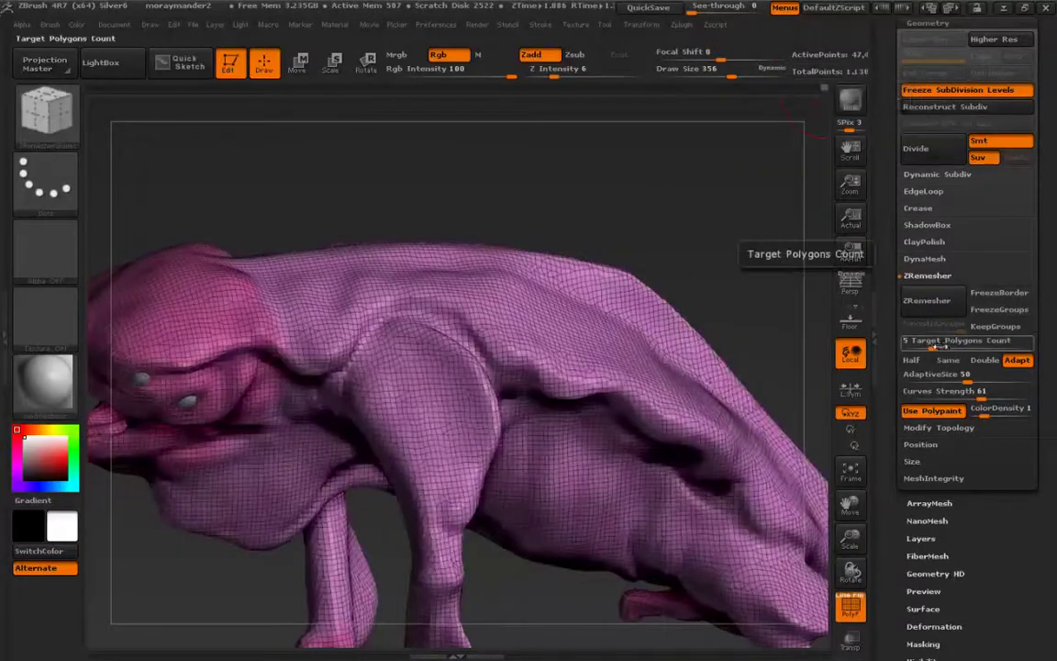
{"action": "left_click_drag", "start_coordinate": [936, 342], "coordinate": [914, 341]}
{"action": "left_click", "coordinate": [920, 303]}
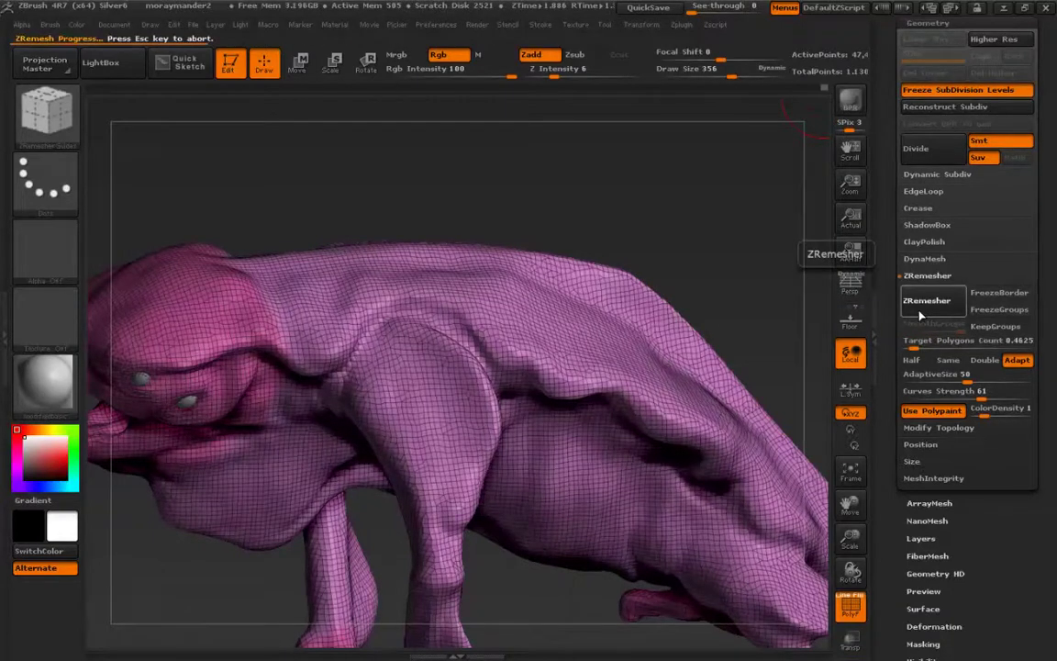